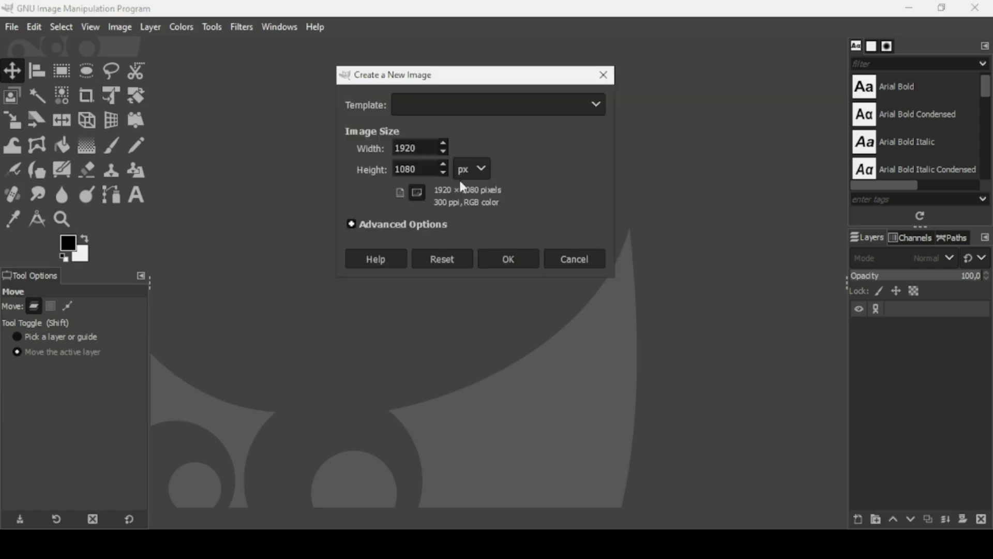
# Create a blank 1920 × 1080 px image and add the letter "A" as Arial Black text near its middle
pyautogui.click(509, 259)
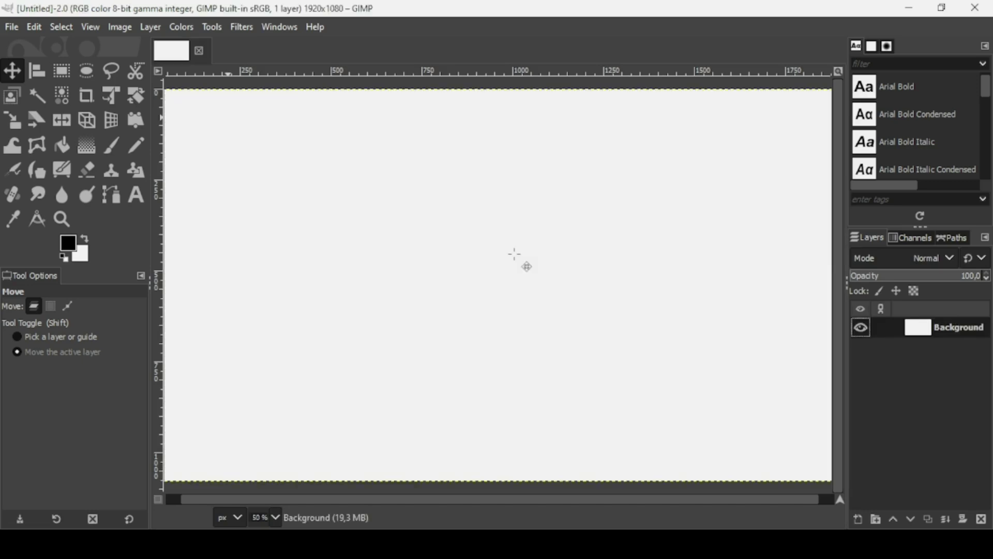
pyautogui.press('-')
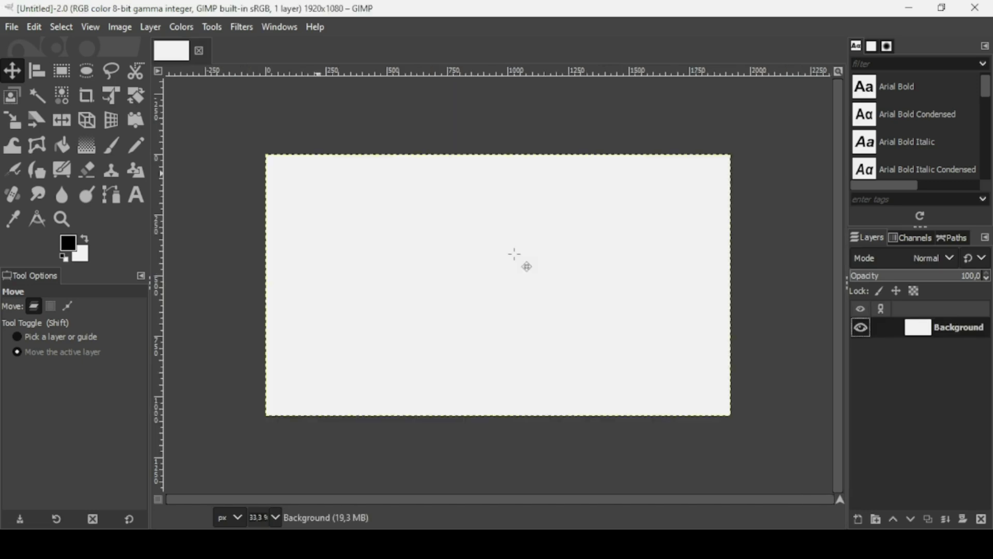
pyautogui.click(137, 196)
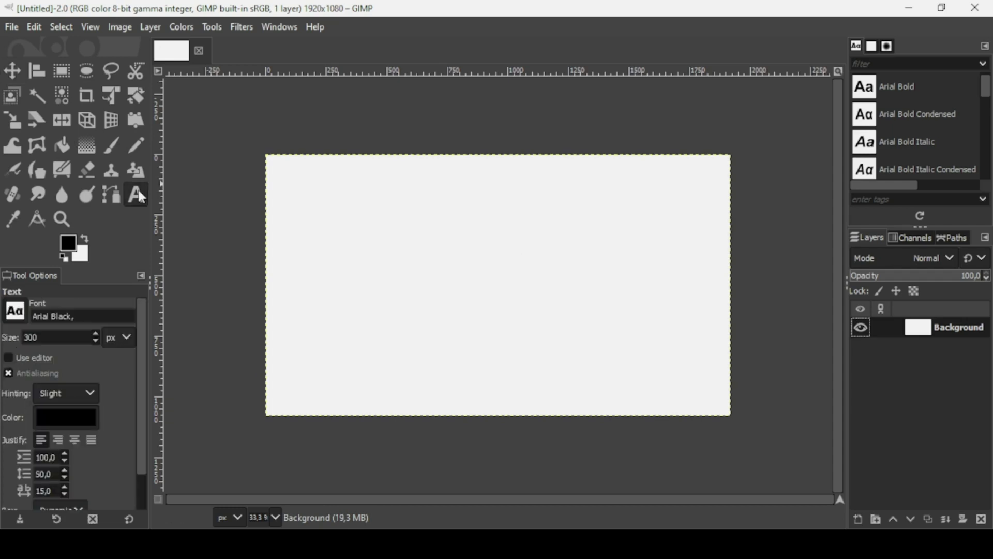
pyautogui.click(457, 251)
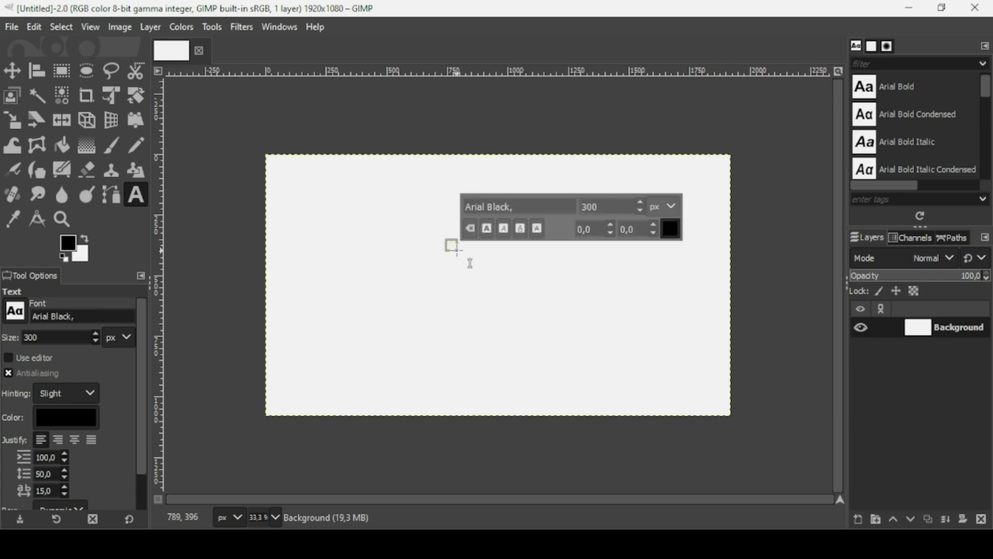
pyautogui.write('A')
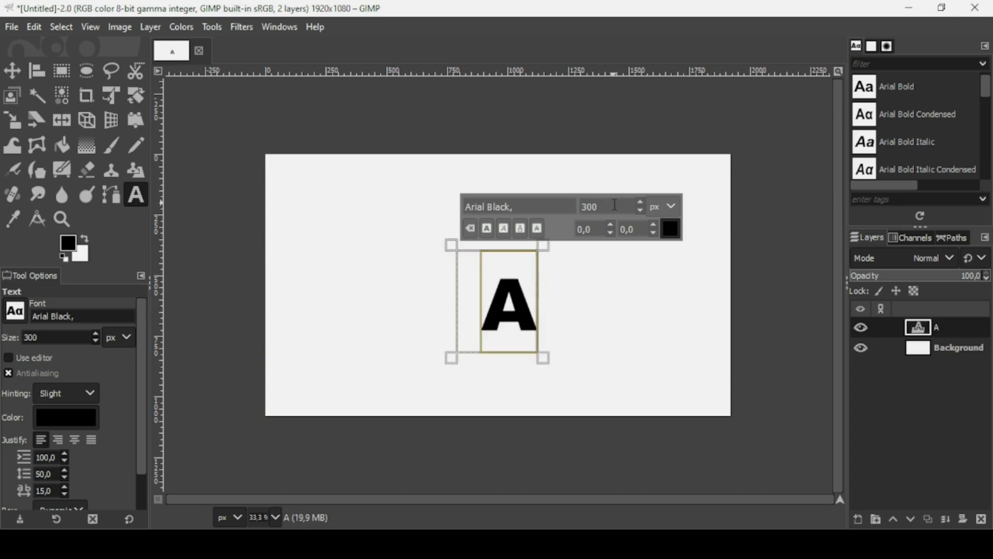
# Set the text size of the letter A to 1000 px
pyautogui.doubleClick(615, 205)
pyautogui.write('1000')
pyautogui.press('Return')
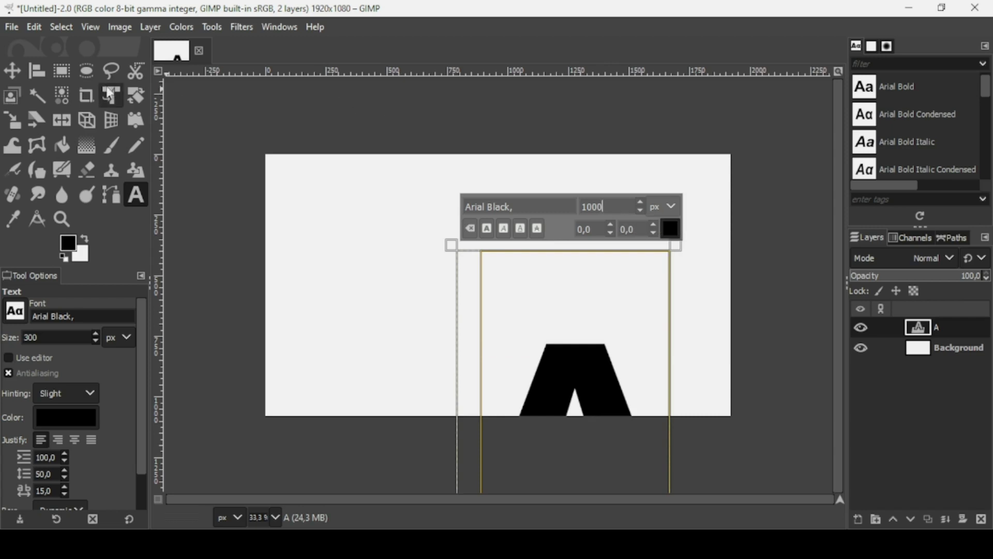
# Center the letter A layer horizontally and vertically relative to the image
pyautogui.click(36, 70)
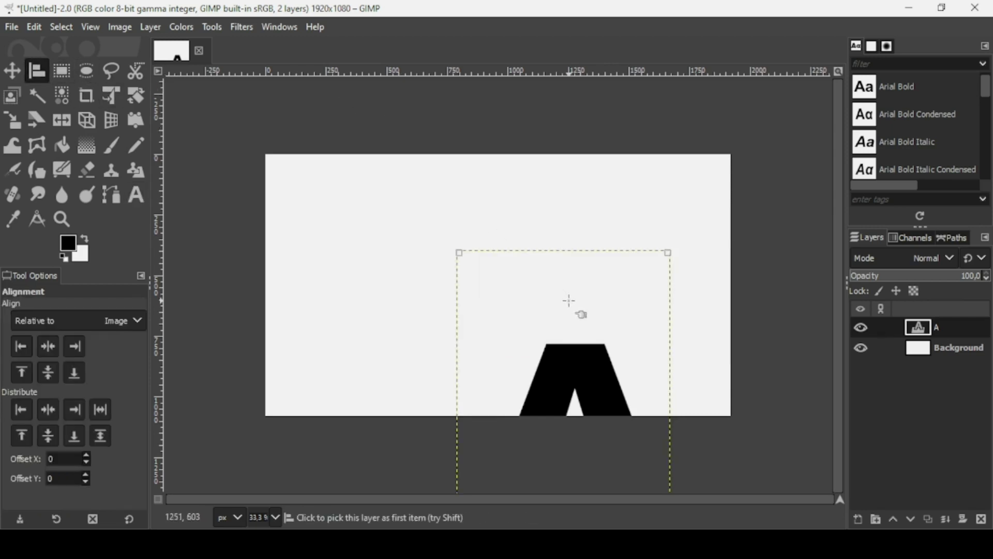
pyautogui.click(48, 346)
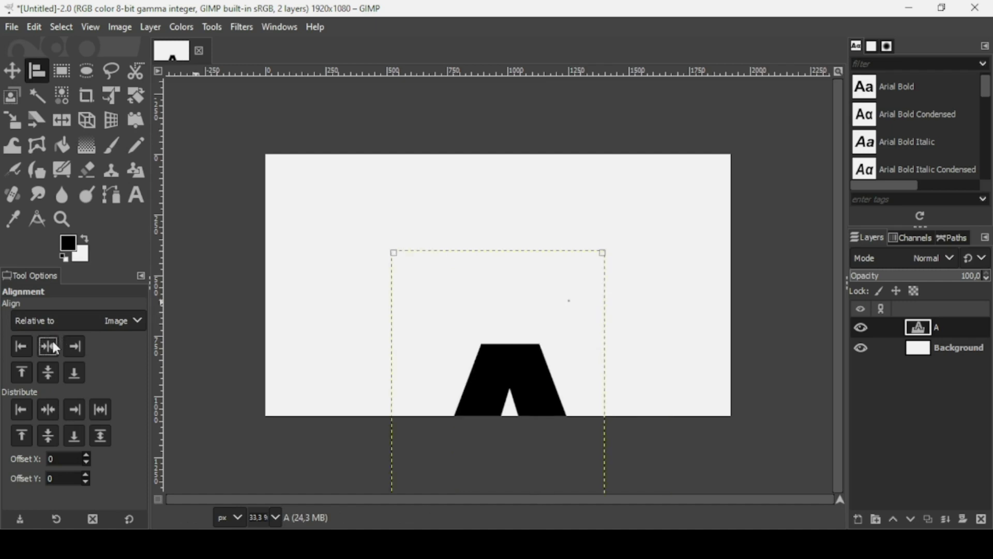
pyautogui.click(48, 371)
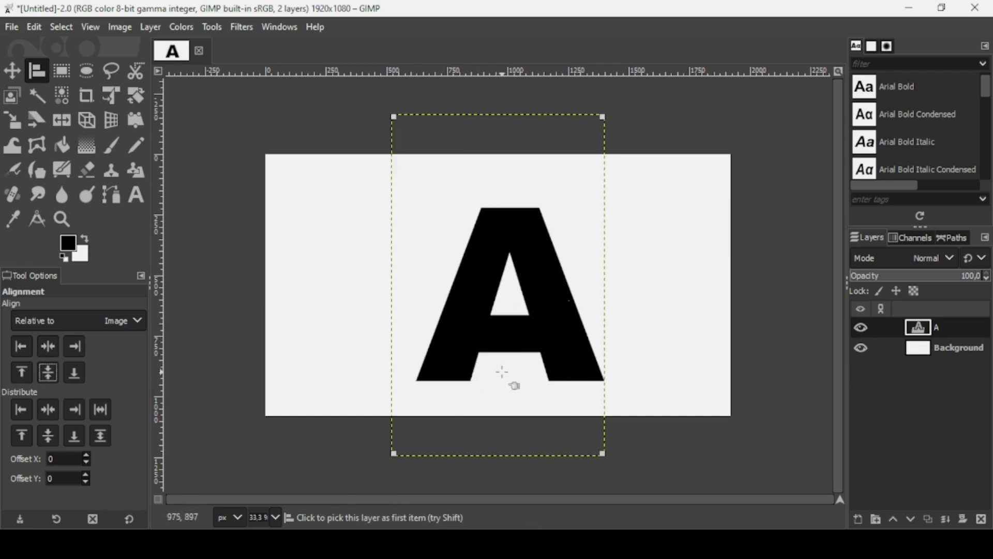
# Place a horizontal guide along the bottom edge of the letter A
pyautogui.scroll(4, 501, 371)
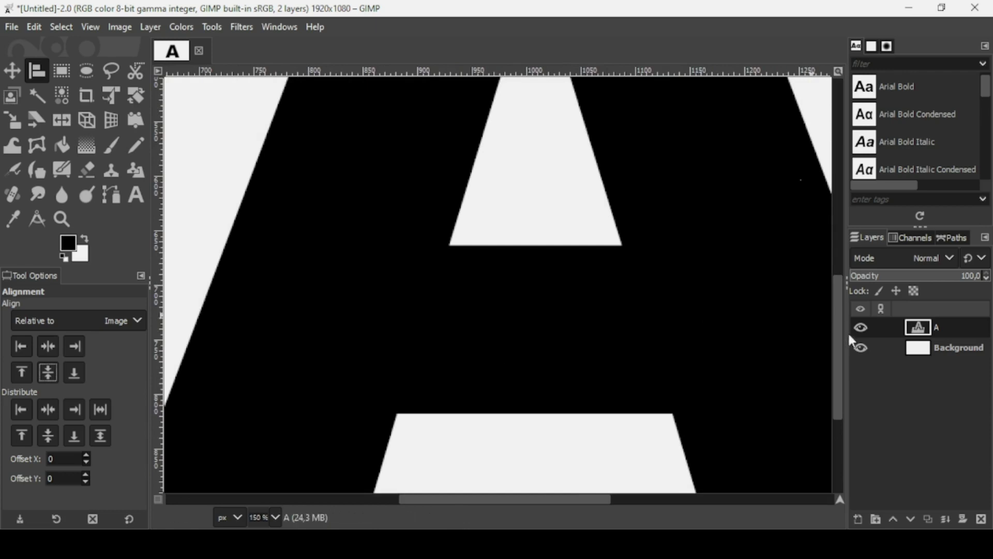
pyautogui.moveTo(836, 335); pyautogui.dragTo(833, 401)
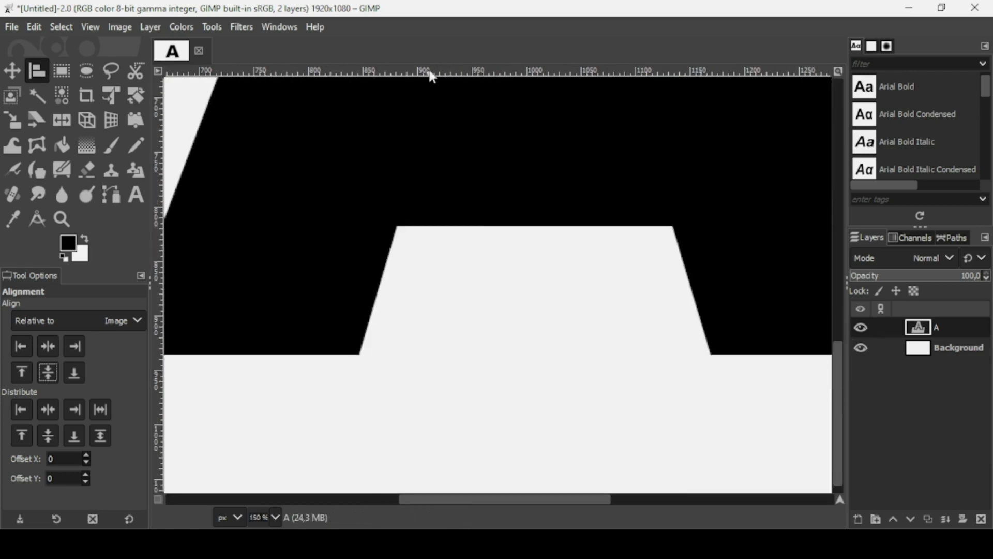
pyautogui.moveTo(429, 75); pyautogui.dragTo(361, 355)
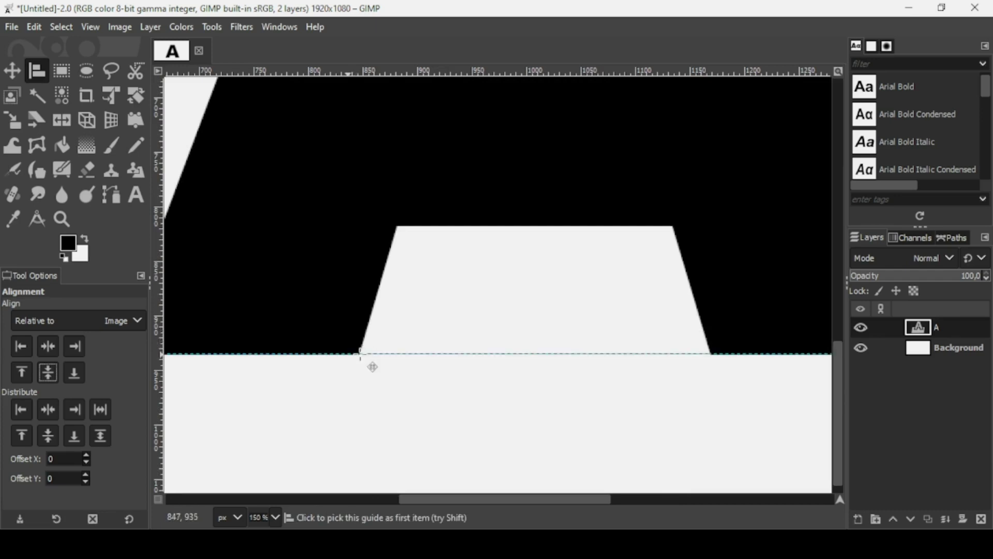
# Remove all guides and place a new horizontal guide at about 936 px, along the letter's bottom edge
pyautogui.click(119, 26)
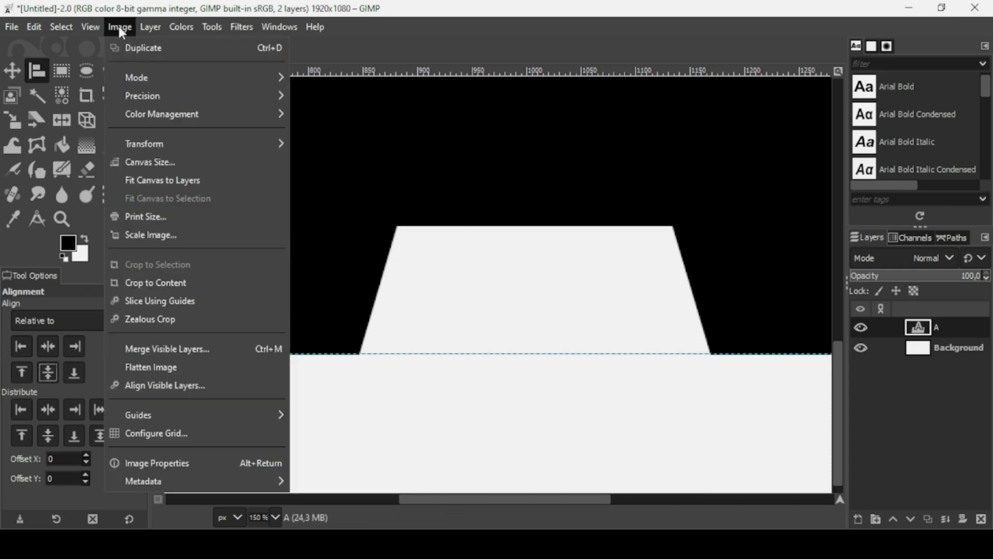
pyautogui.moveTo(182, 415)
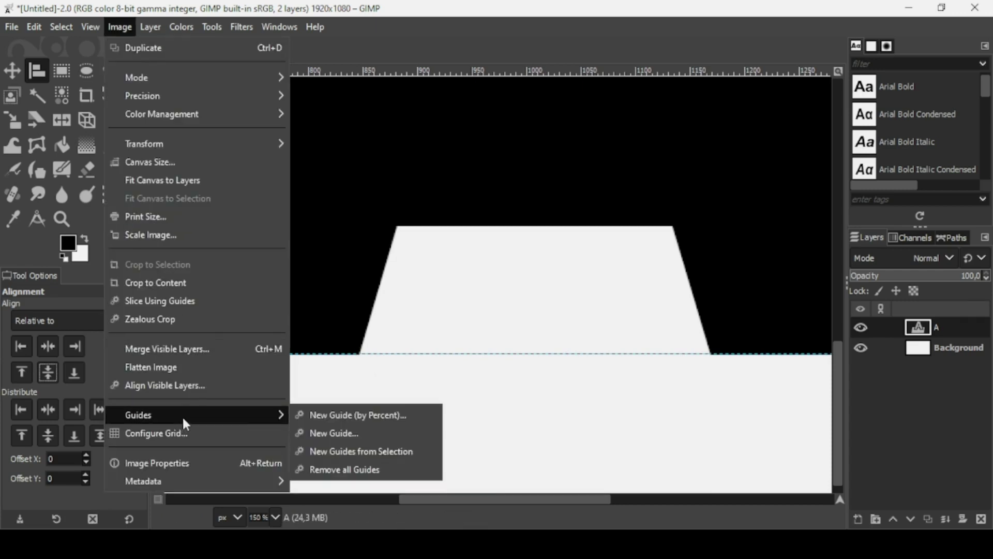
pyautogui.click(326, 471)
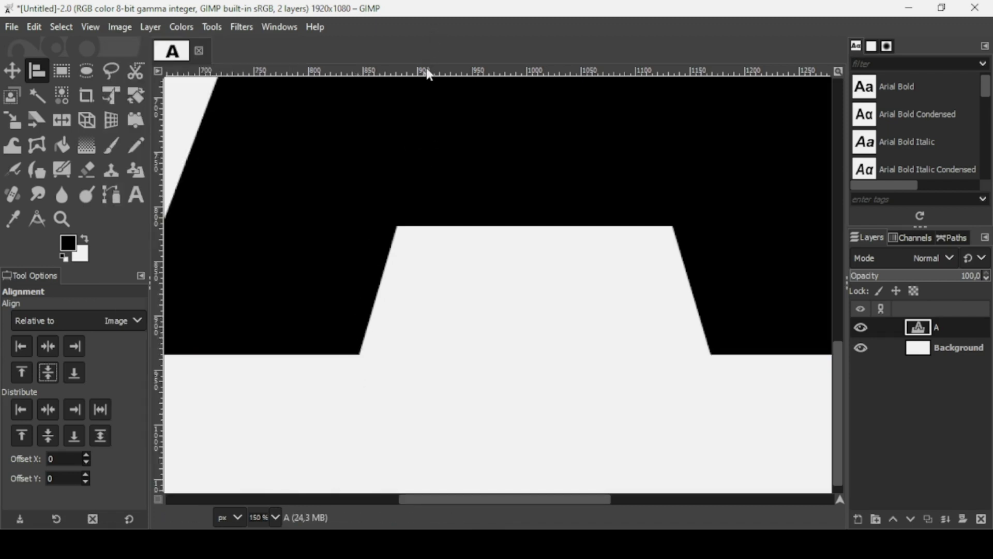
pyautogui.moveTo(429, 74); pyautogui.dragTo(398, 357)
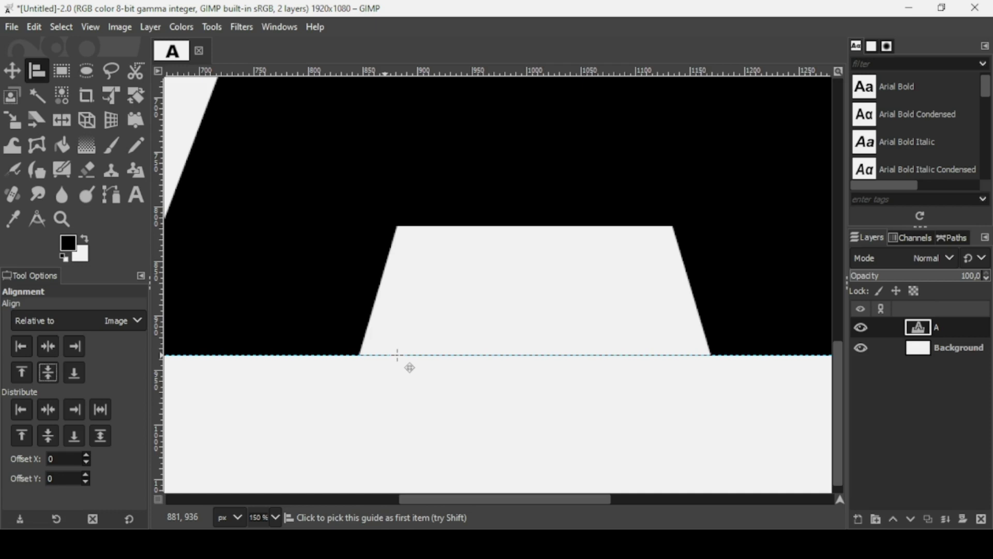
# Check that snapping to guides is enabled, and start a path with anchors at the left foot's outer corner and the middle of its base
pyautogui.moveTo(437, 495); pyautogui.dragTo(409, 502)
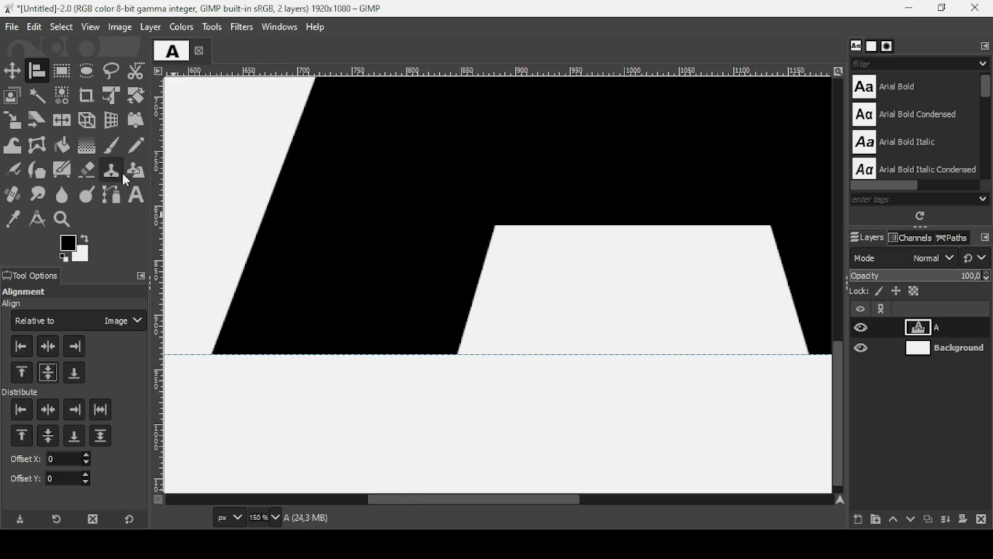
pyautogui.click(112, 195)
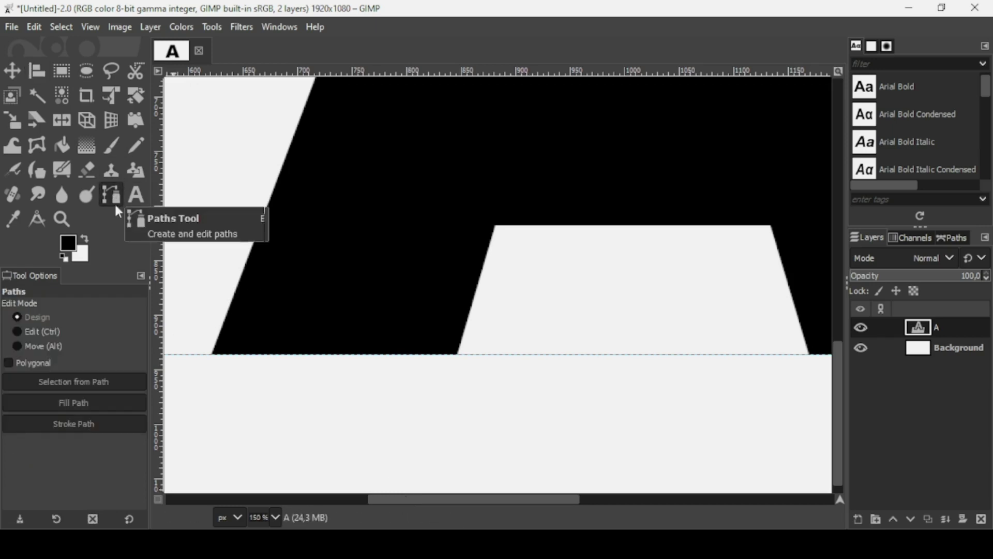
pyautogui.click(212, 354)
pyautogui.click(92, 27)
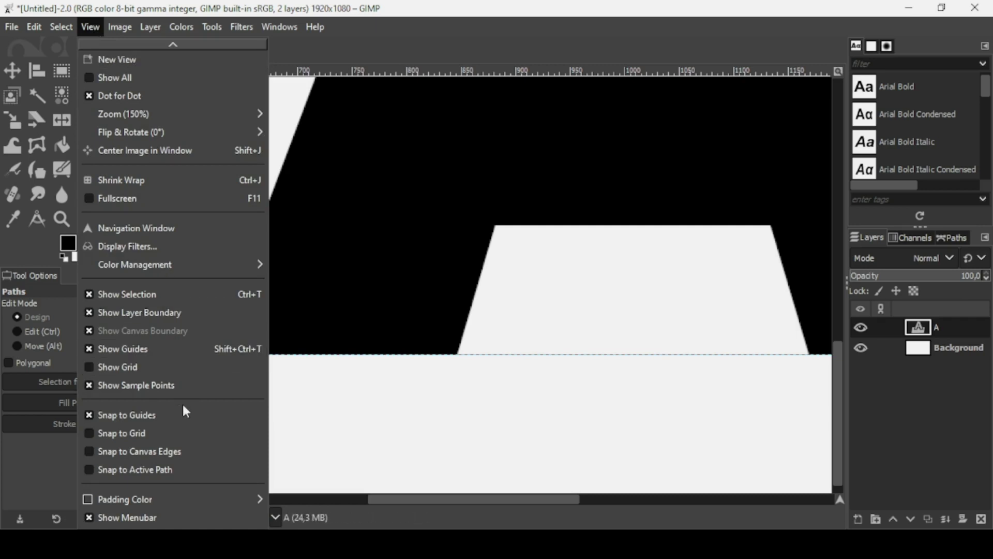
pyautogui.click(282, 402)
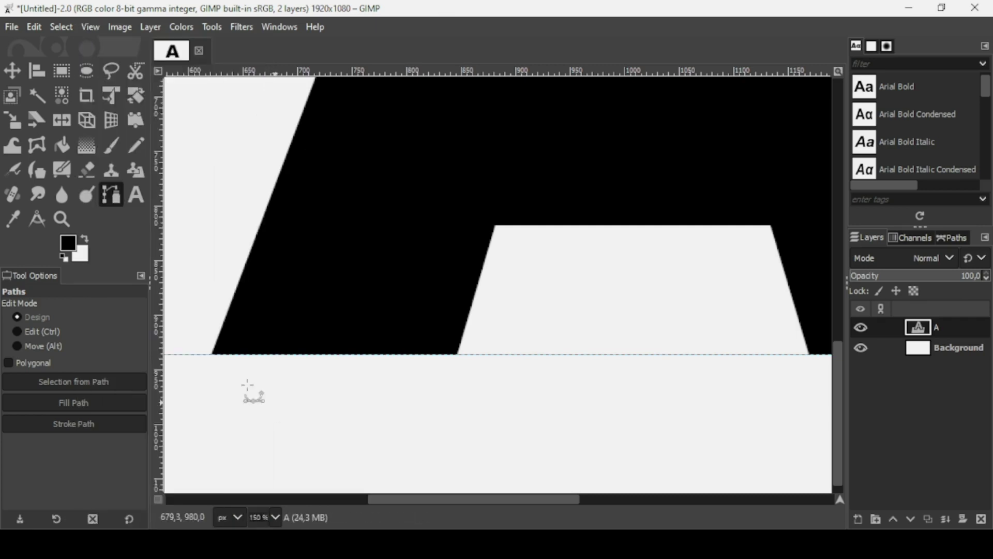
pyautogui.click(212, 355)
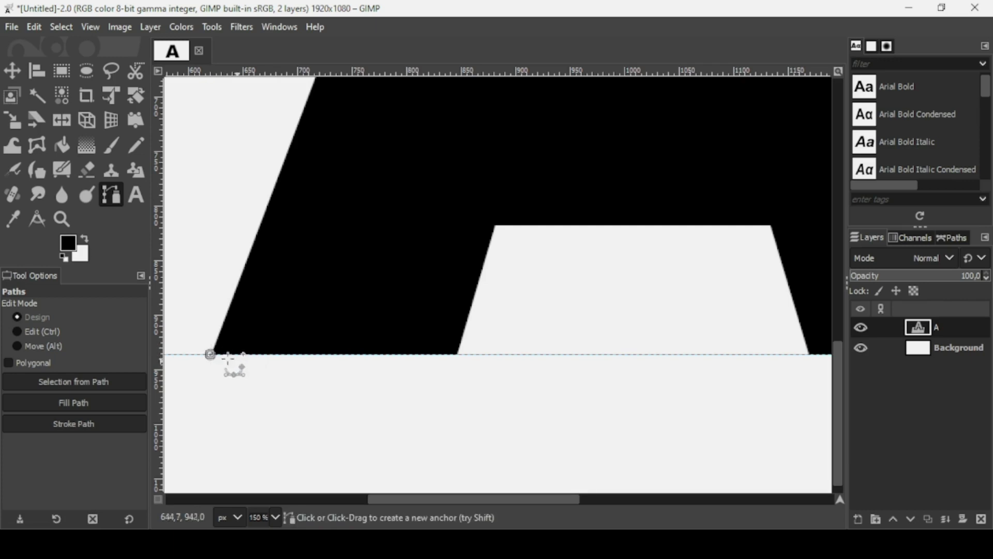
pyautogui.click(337, 355)
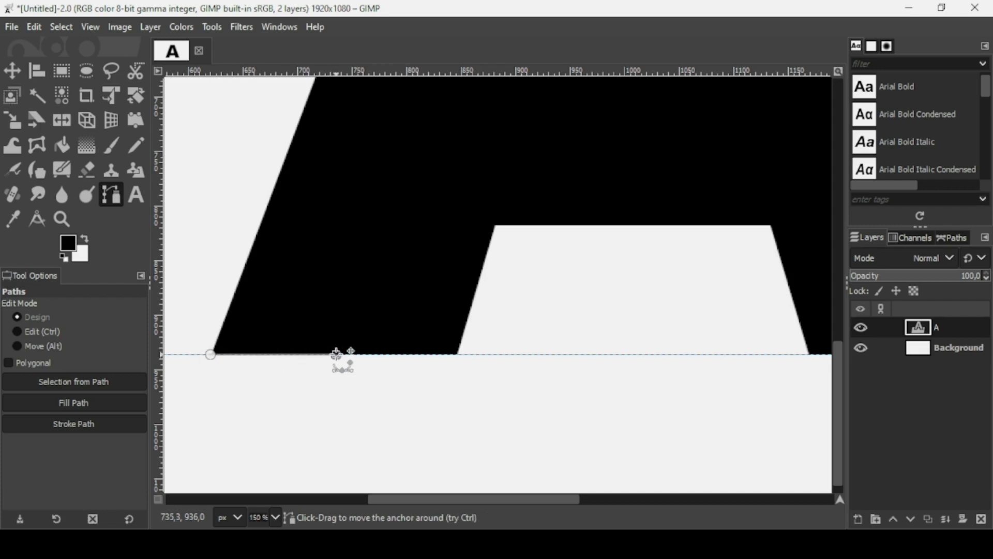
# Add a third path anchor in the blank area beyond the letter's upper right side and close the path into a narrow triangle
pyautogui.scroll(-3, 336, 354)
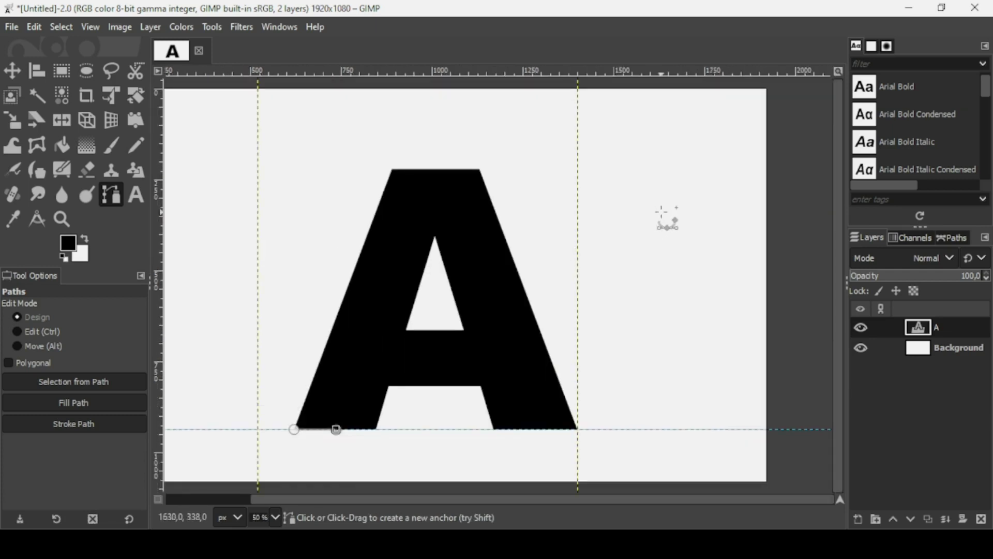
pyautogui.click(661, 212)
pyautogui.moveTo(661, 212)
pyautogui.mouseDown()
pyautogui.moveTo(644, 195)
pyautogui.moveTo(667, 216)
pyautogui.mouseUp()
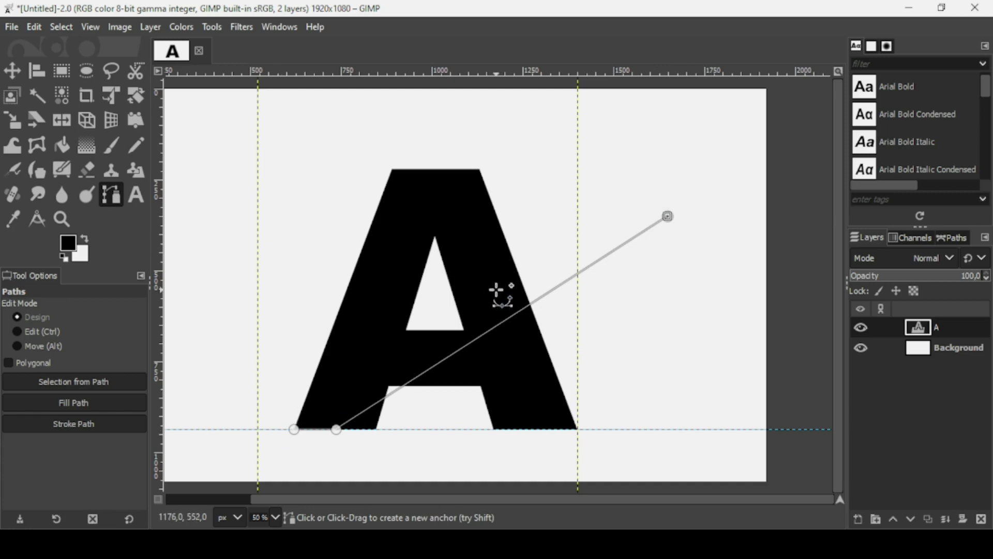
pyautogui.press('ctrl')
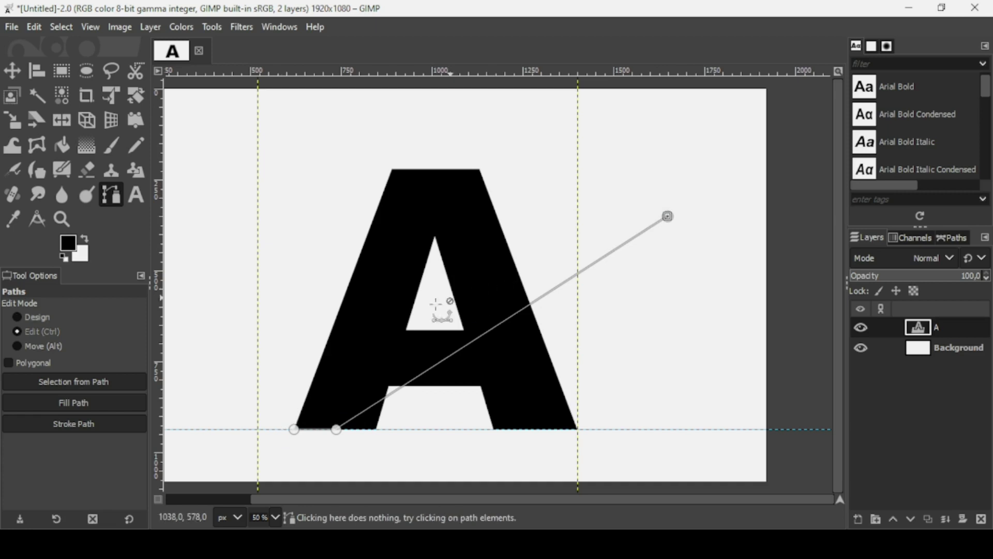
pyautogui.keyDown('ctrl'); pyautogui.click(294, 428); pyautogui.keyUp('ctrl')
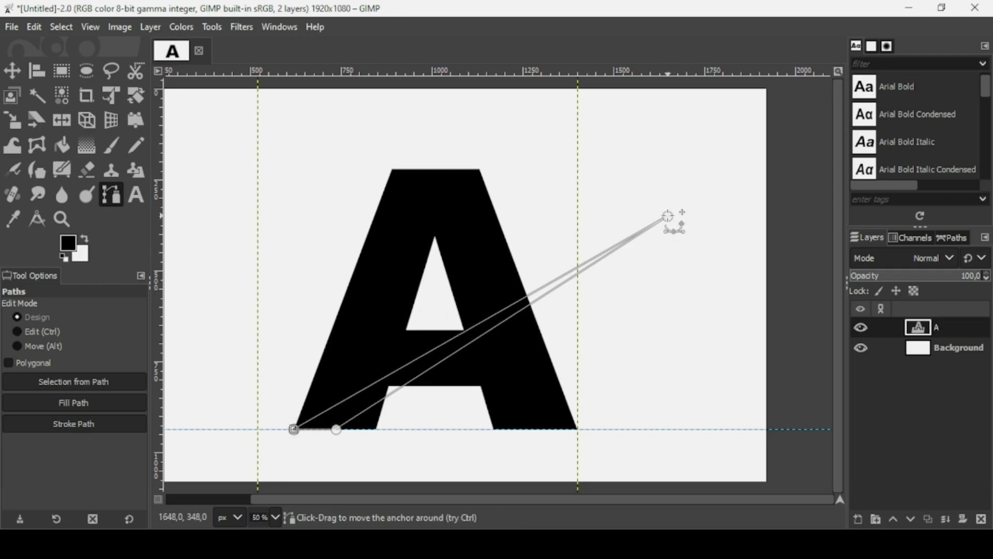
# Shift the triangular path's far tip slightly up and toward the letter, and cut the path's area out of the letter layer
pyautogui.moveTo(667, 216); pyautogui.dragTo(638, 196)
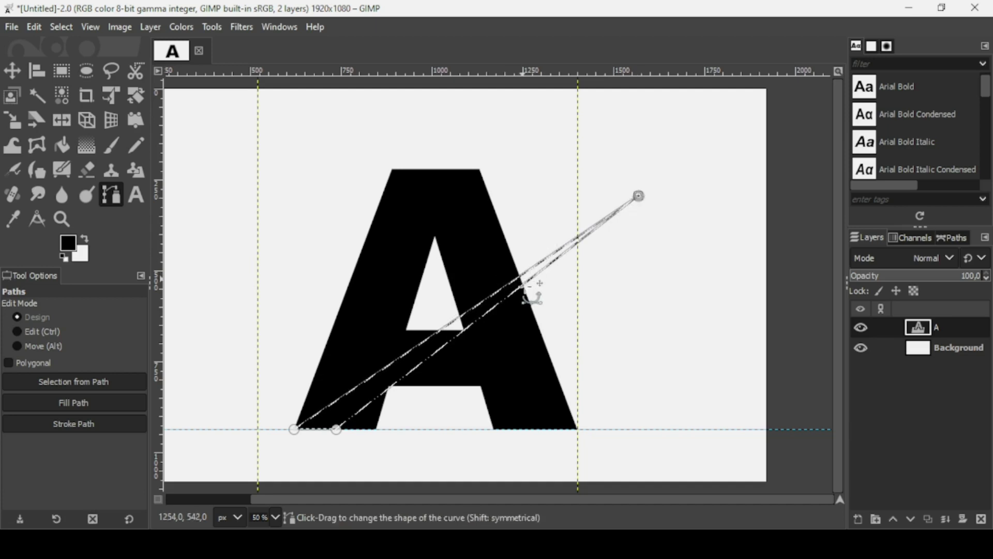
pyautogui.press('Delete')
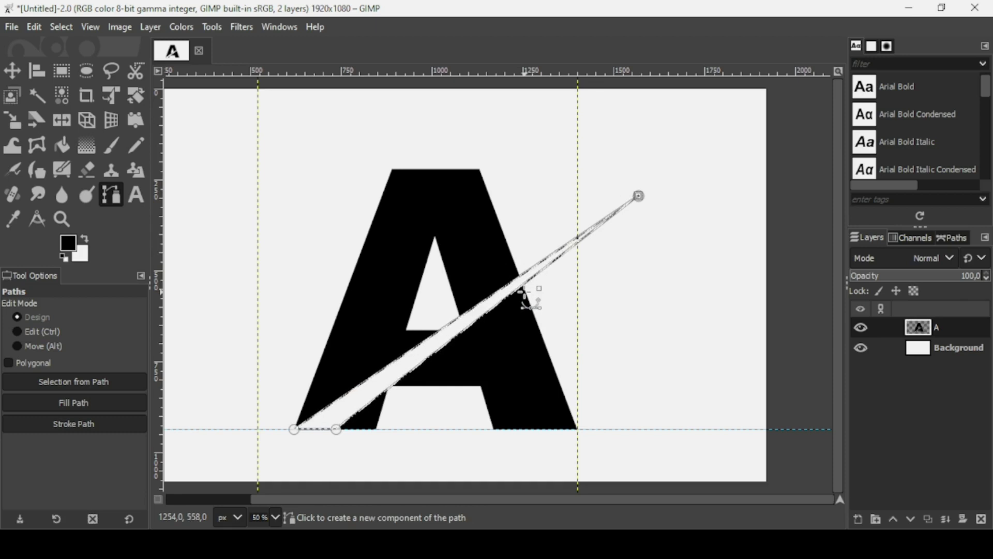
# Move the path's anchor from the left foot's outer corner to its inner corner on the guide, at about 847, 936 px
pyautogui.scroll(1, 332, 452)
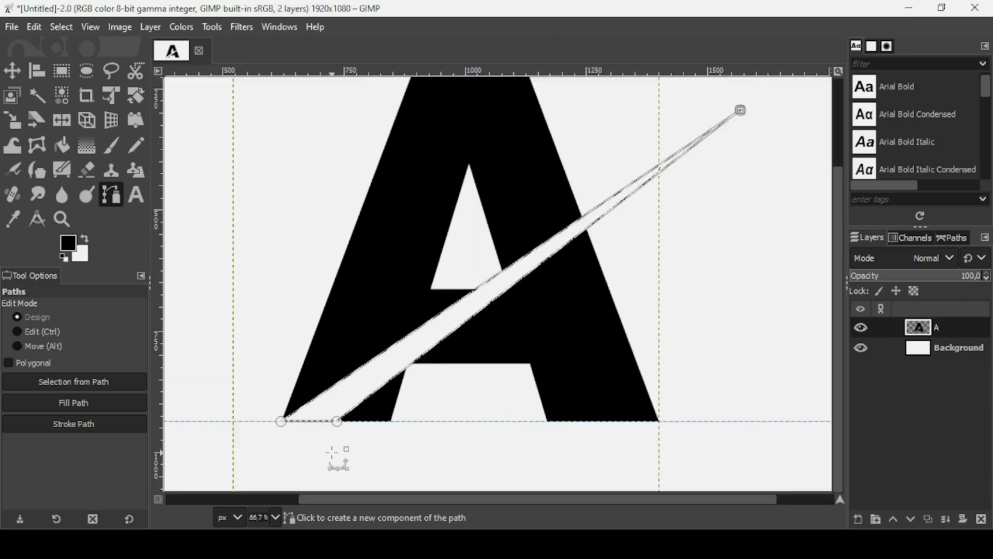
pyautogui.scroll(1, 331, 452)
pyautogui.scroll(1, 331, 452)
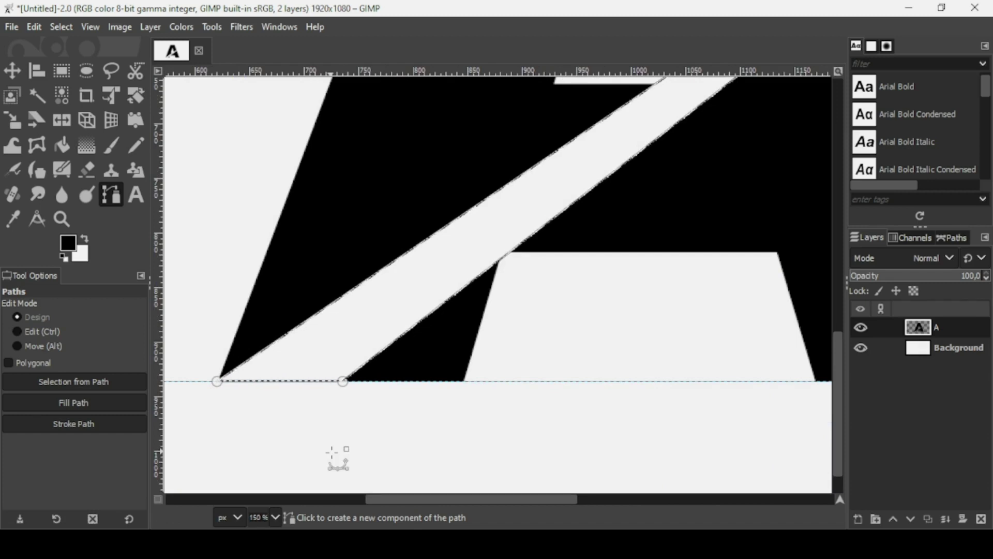
pyautogui.scroll(1, 305, 420)
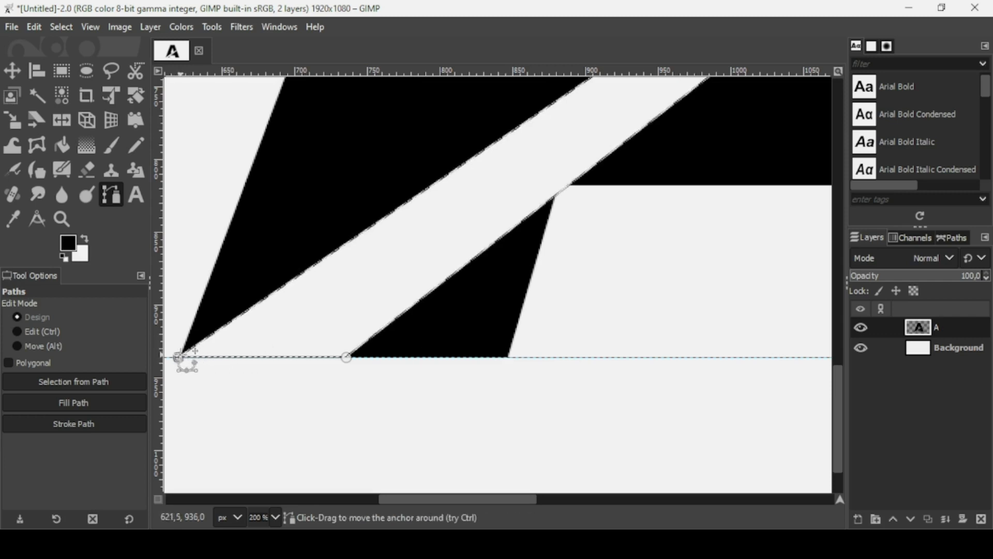
pyautogui.moveTo(178, 357); pyautogui.dragTo(509, 357)
pyautogui.scroll(2, 504, 414)
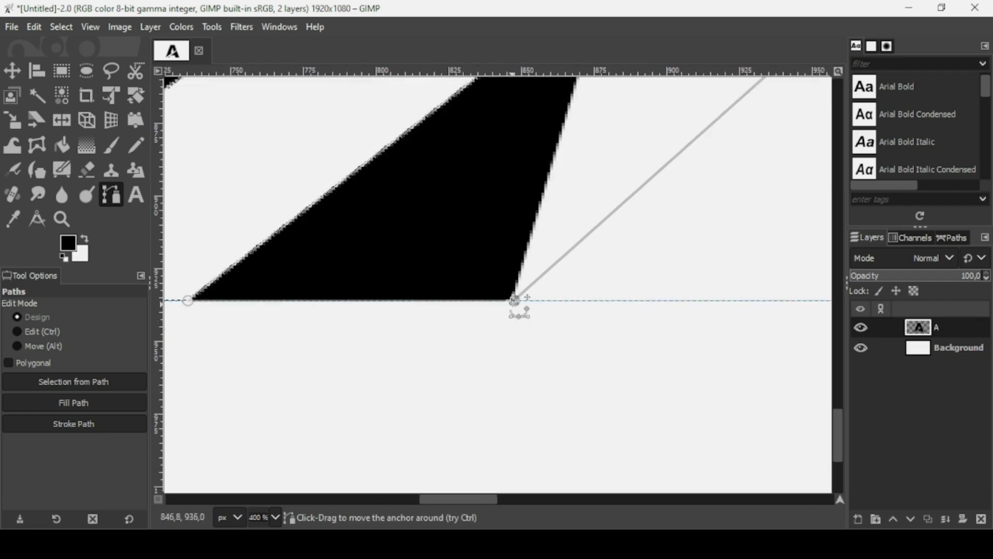
pyautogui.moveTo(514, 300); pyautogui.dragTo(513, 299)
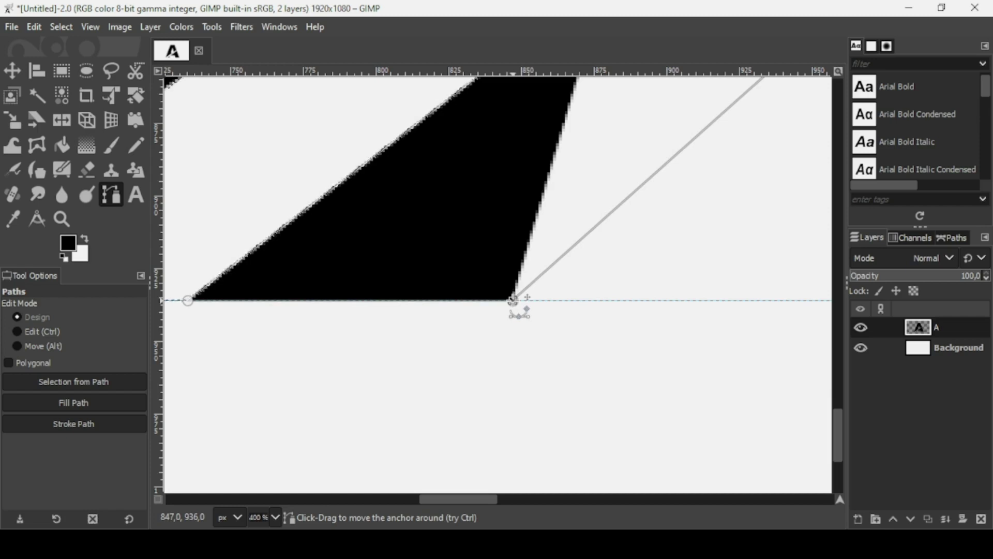
pyautogui.scroll(-2, 513, 300)
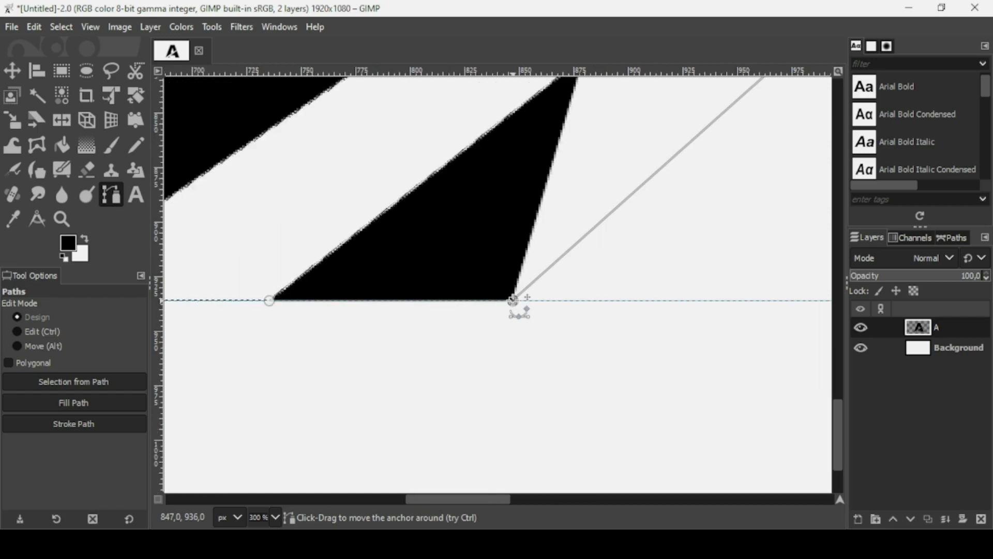
pyautogui.scroll(-3, 513, 300)
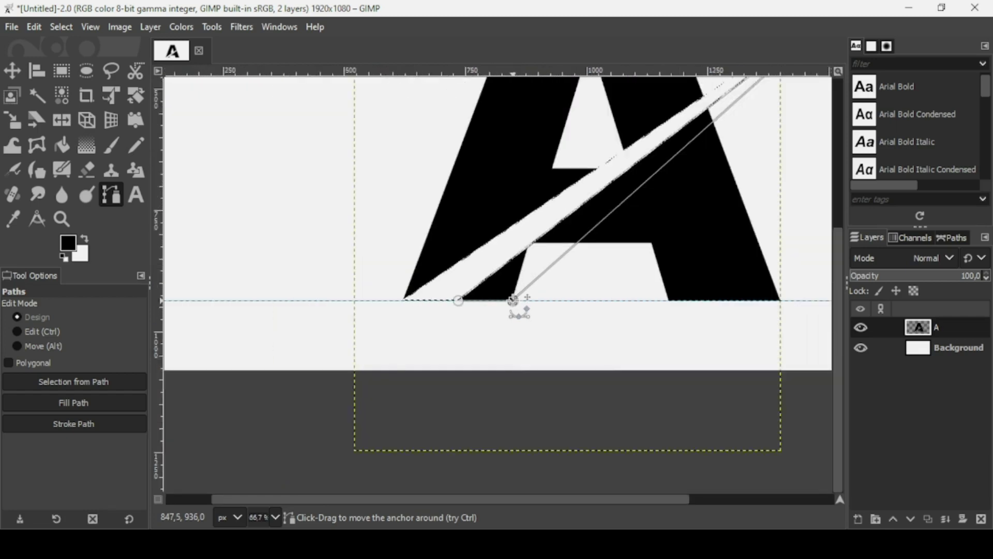
# Add a new transparent 1920 × 1080 px layer above the letter A layer
pyautogui.scroll(-1, 513, 300)
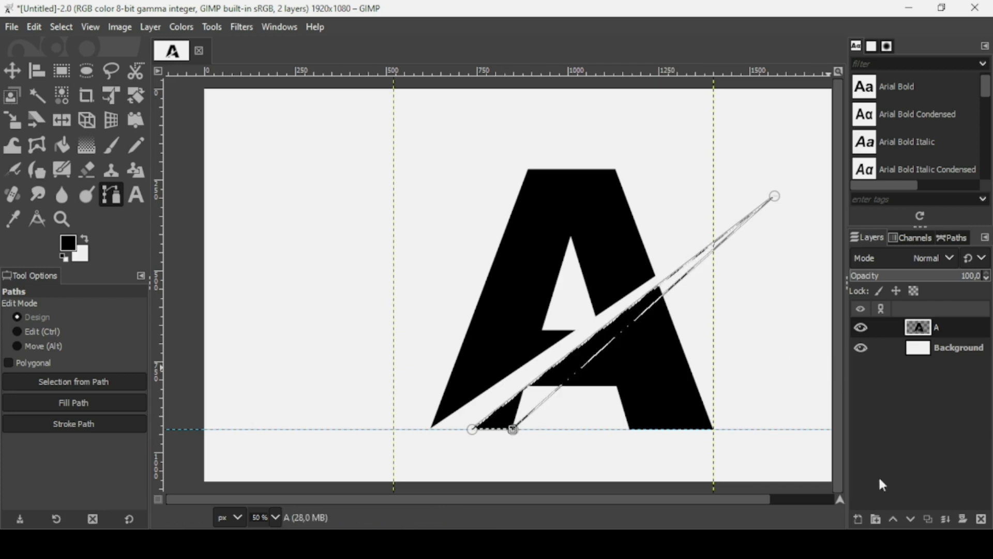
pyautogui.click(859, 519)
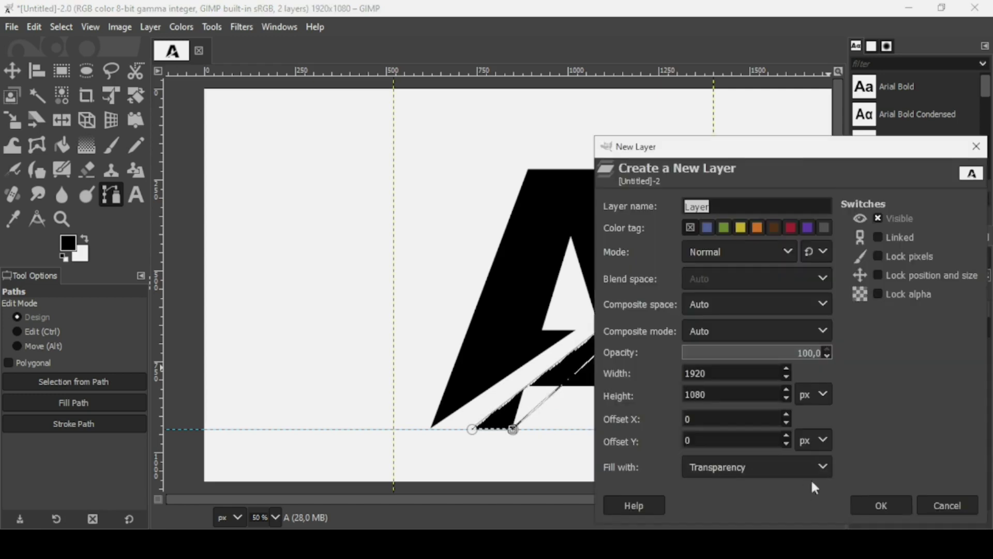
pyautogui.click(887, 498)
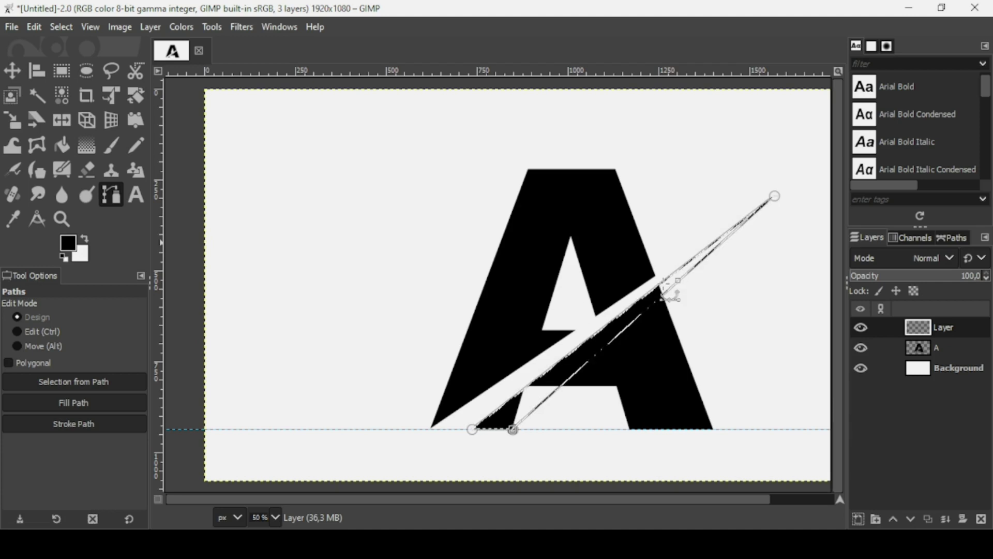
# Fill the narrow triangular path's selected area with black on the new layer, and clear the selection
pyautogui.moveTo(666, 287); pyautogui.dragTo(764, 203)
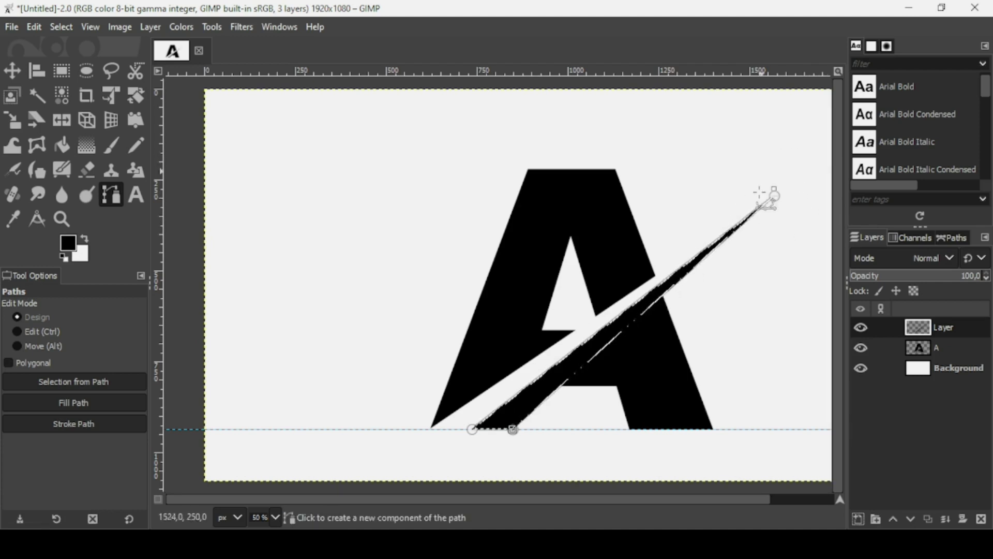
pyautogui.click(12, 70)
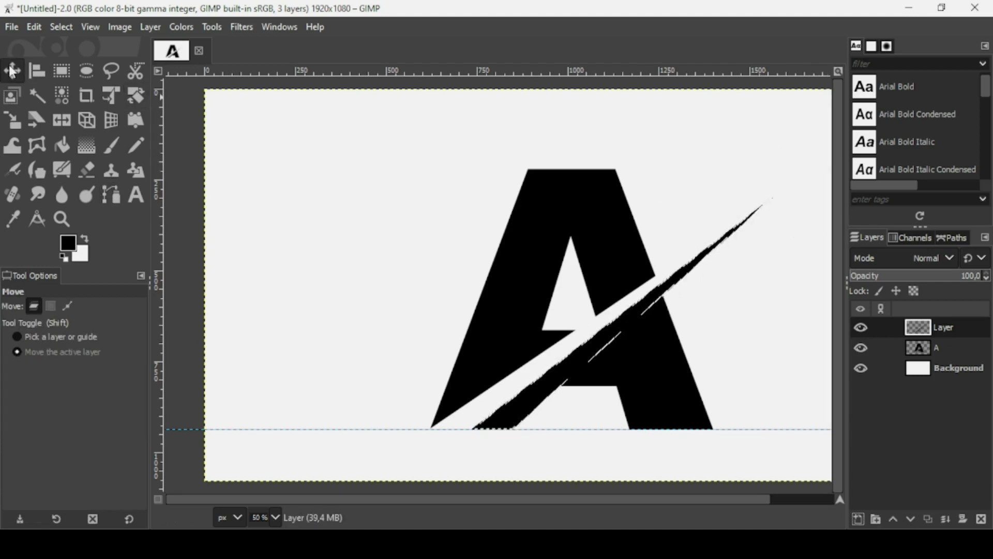
pyautogui.click(61, 27)
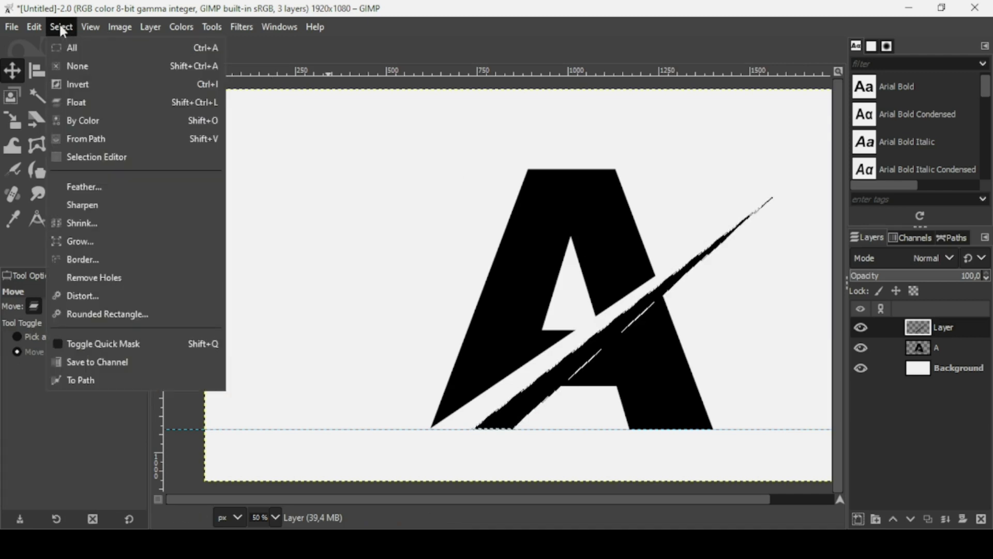
pyautogui.click(76, 66)
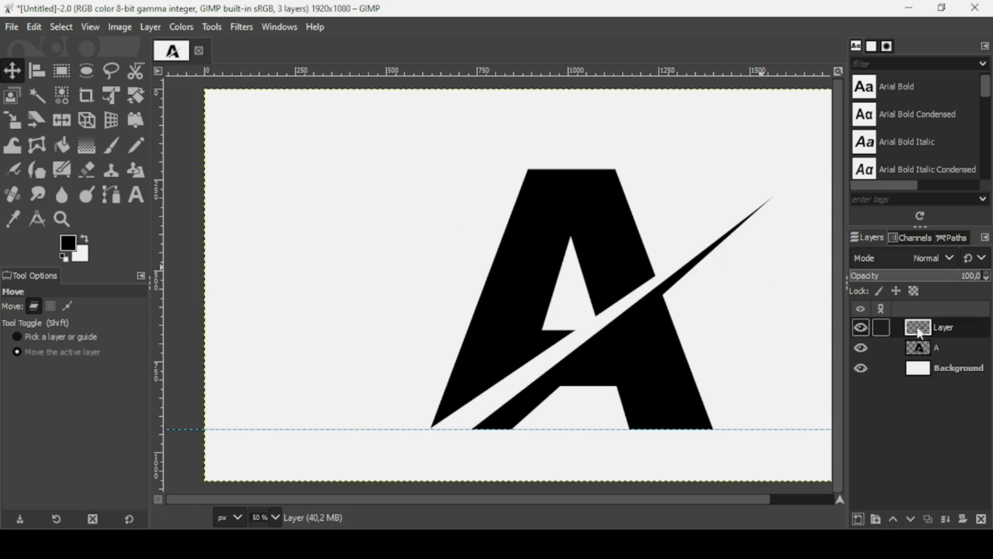
# Hide the layer holding the black triangular sliver and make the A layer active
pyautogui.click(860, 327)
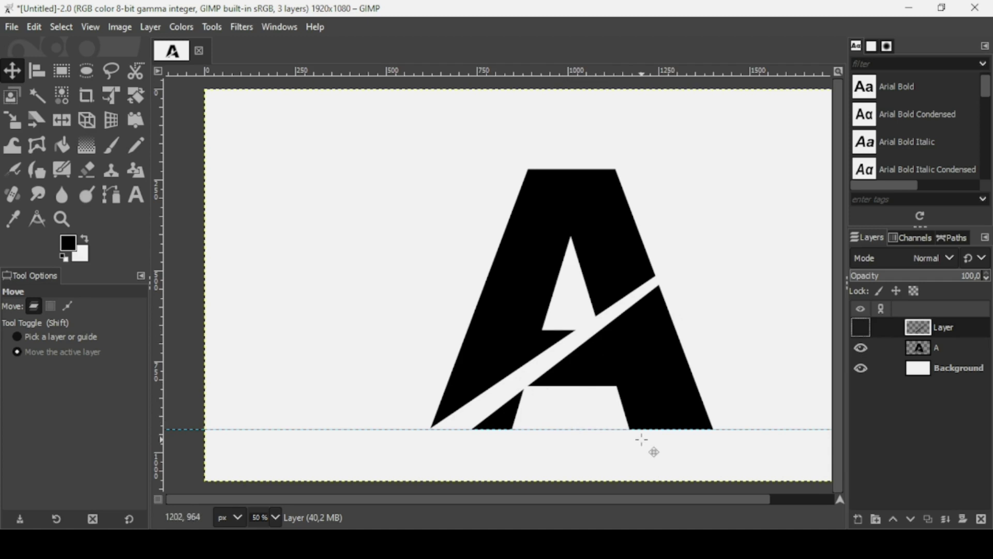
pyautogui.scroll(6, 641, 439)
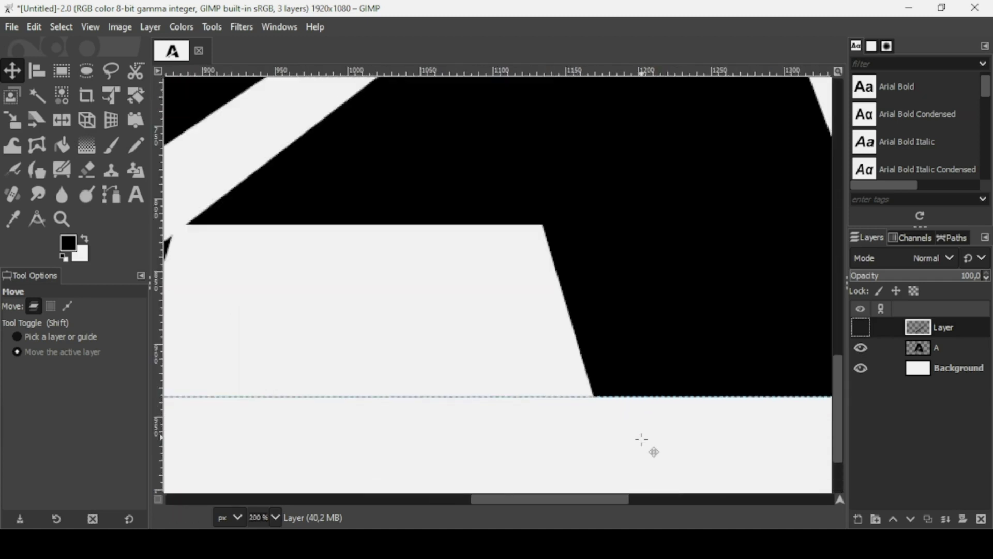
pyautogui.moveTo(838, 401); pyautogui.dragTo(839, 390)
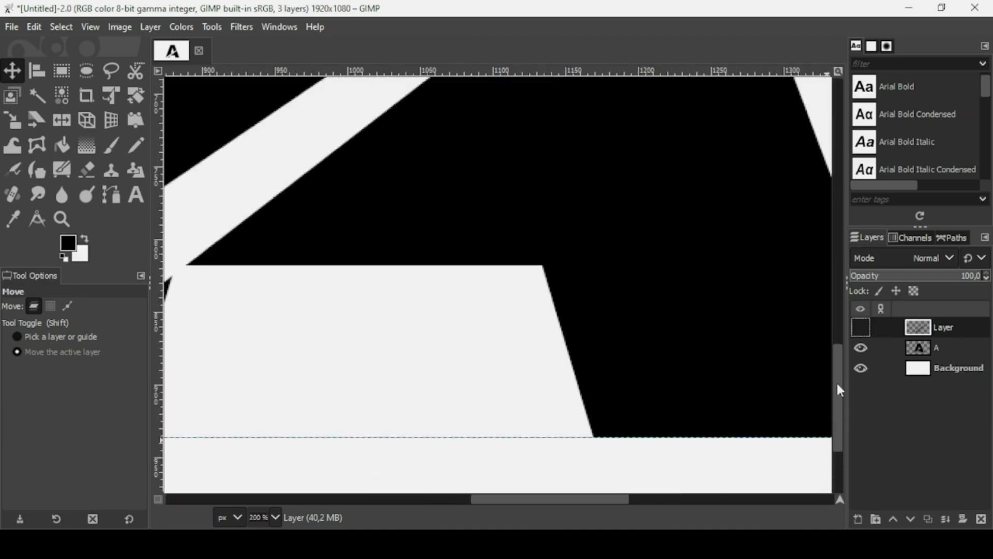
pyautogui.scroll(1, 840, 390)
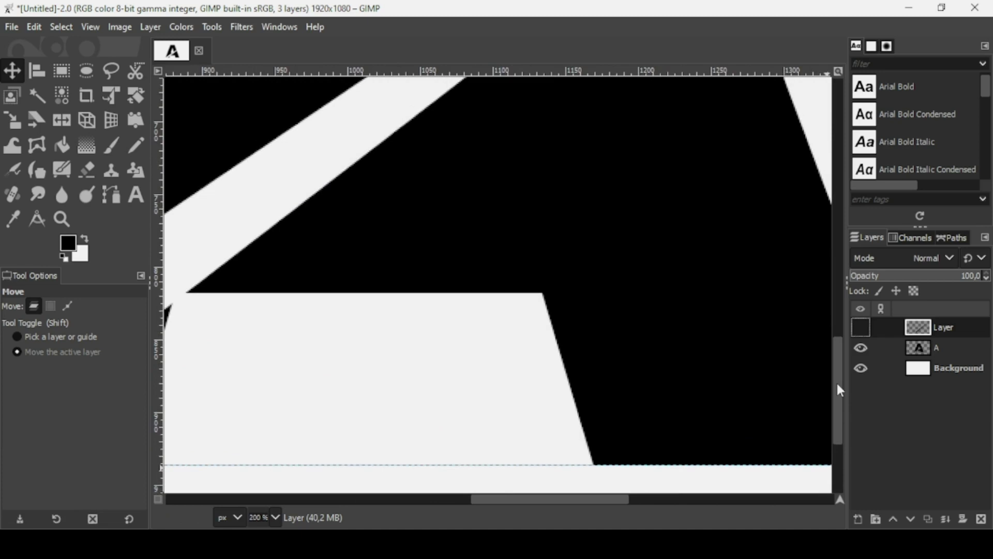
pyautogui.click(920, 350)
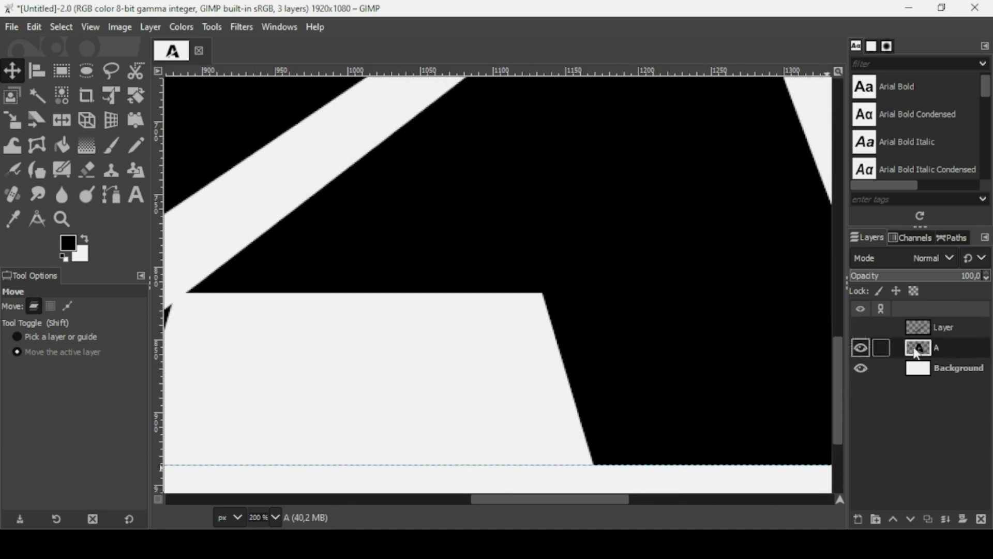
pyautogui.click(861, 349)
pyautogui.click(860, 349)
# Start a Free Select outline in replace mode from the crossbar's lower right corner up the right leg's inner edge to about 1071, 613 px
pyautogui.click(111, 70)
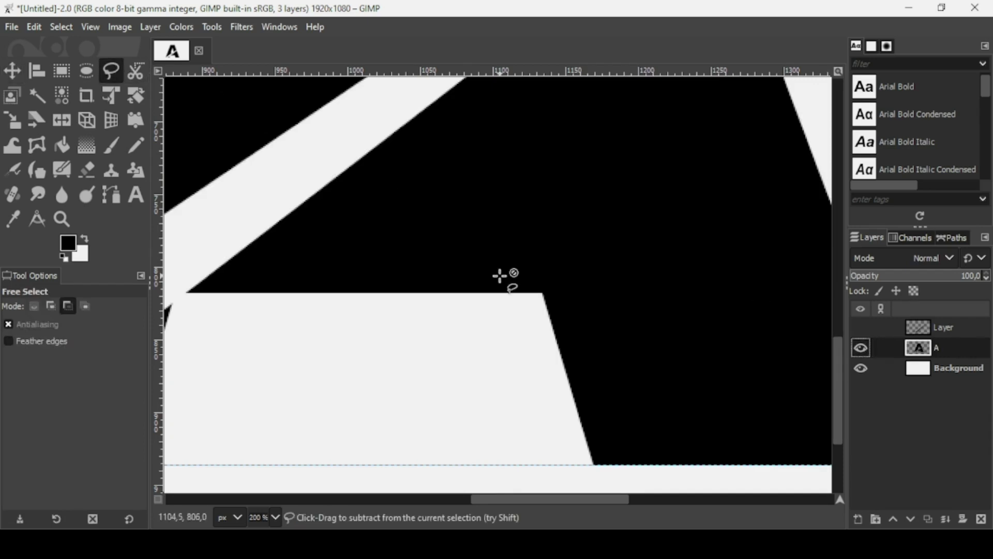
pyautogui.keyDown('ctrl'); pyautogui.click(545, 305); pyautogui.keyUp('ctrl')
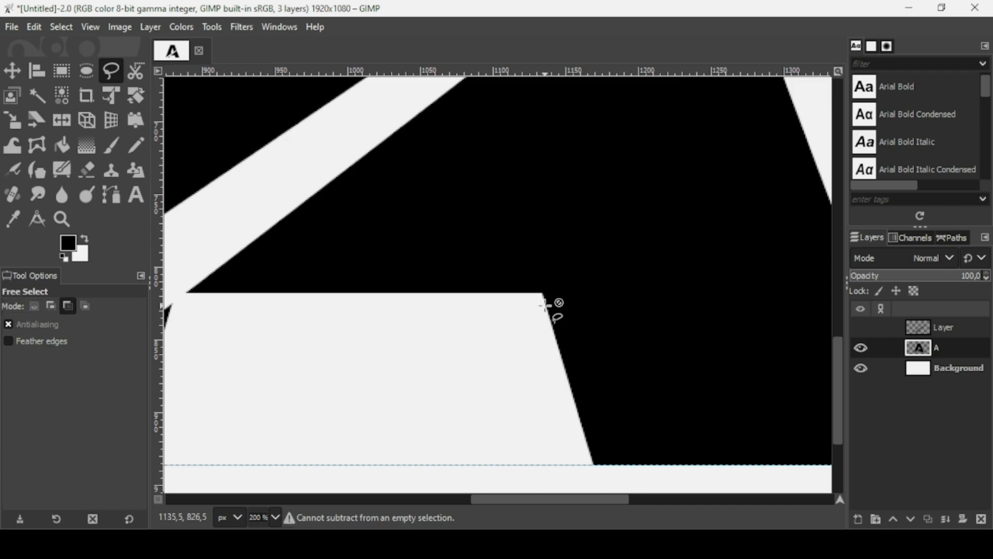
pyautogui.click(32, 305)
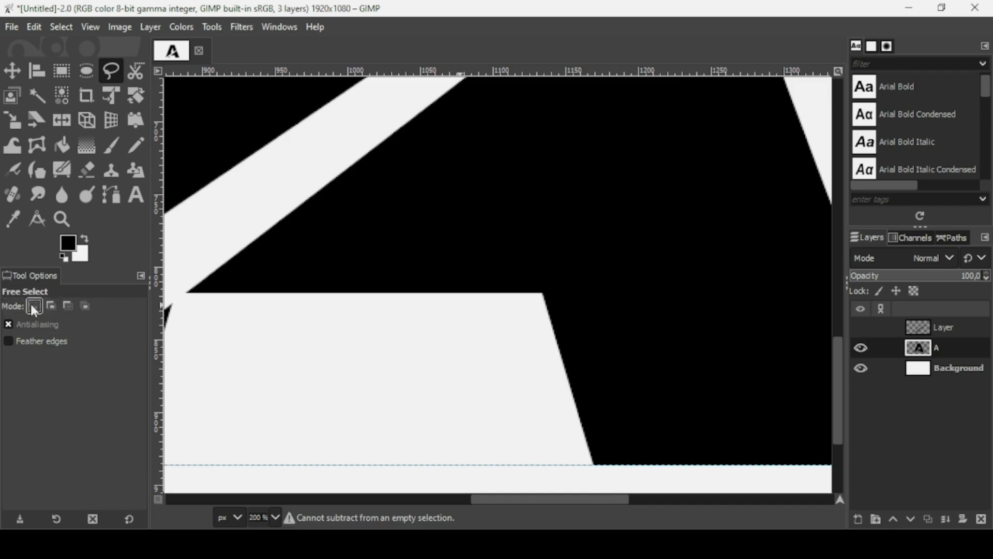
pyautogui.click(544, 299)
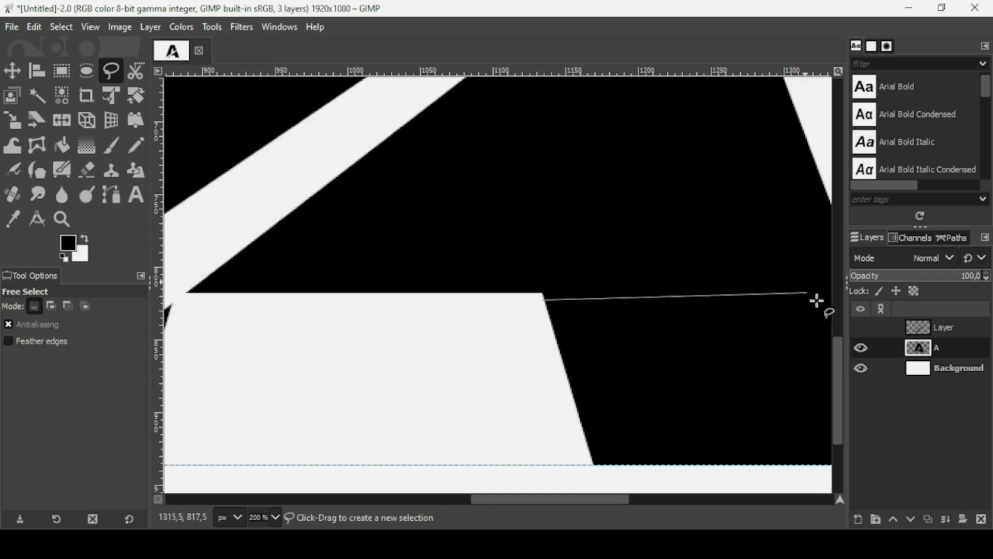
pyautogui.moveTo(837, 347); pyautogui.dragTo(835, 305)
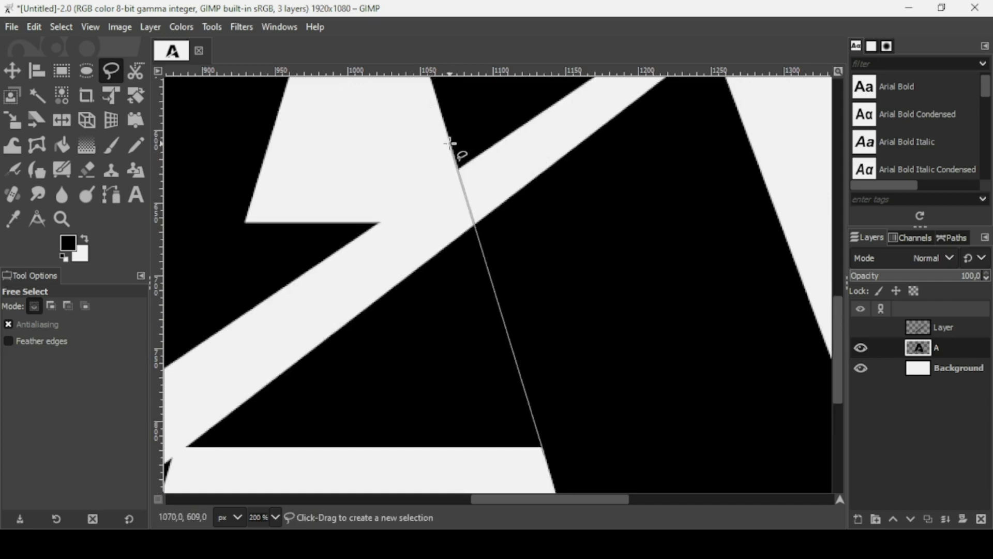
pyautogui.click(449, 150)
pyautogui.click(463, 142)
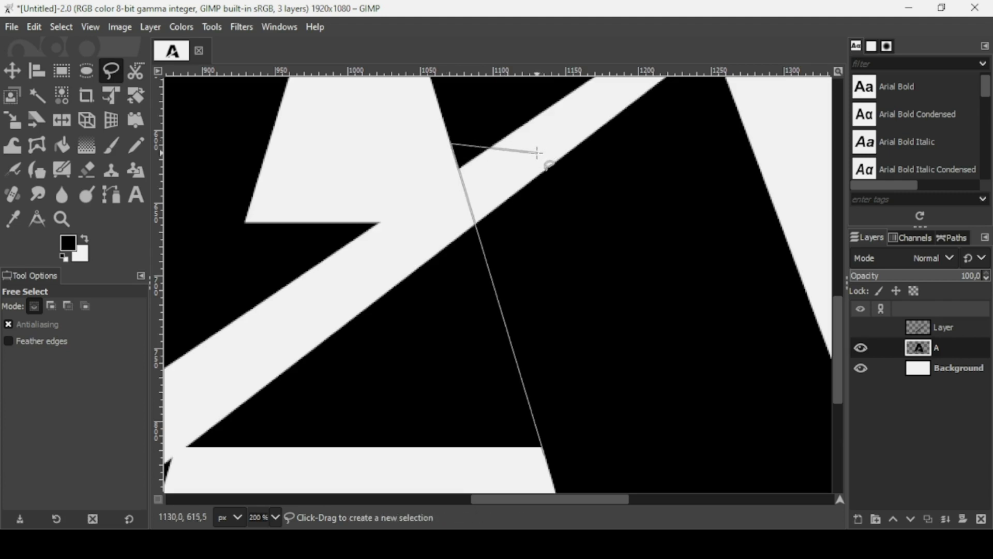
pyautogui.press('BackSpace')
pyautogui.press('BackSpace')
pyautogui.click(450, 143)
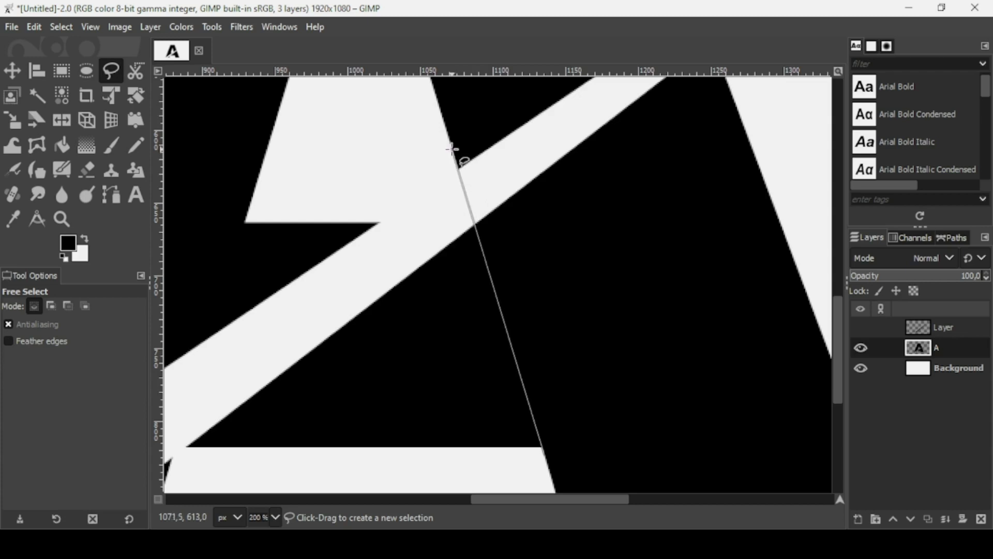
# Continue the outline down the white diagonal gap and beneath the crossbar, and close it at its starting corner as a selection
pyautogui.click(414, 228)
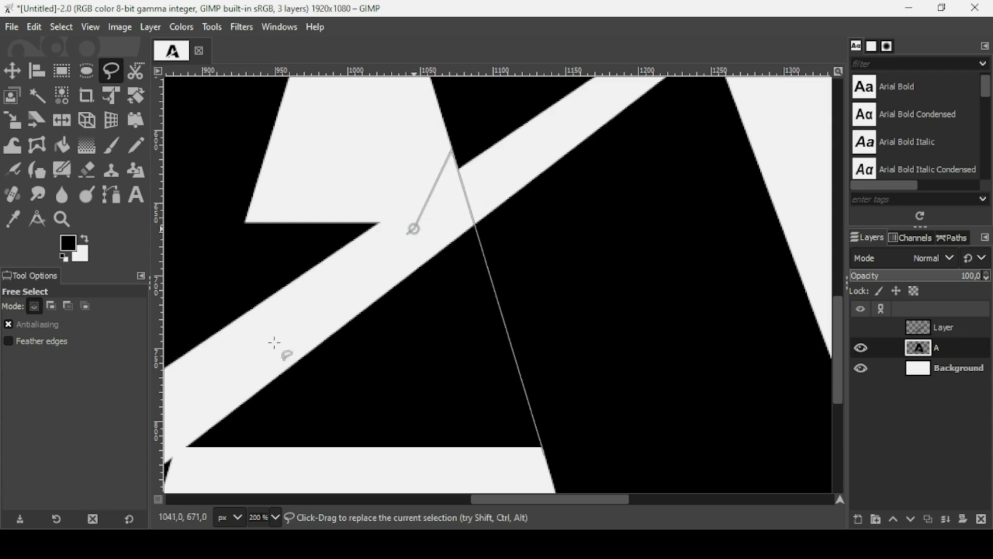
pyautogui.click(175, 426)
pyautogui.click(174, 446)
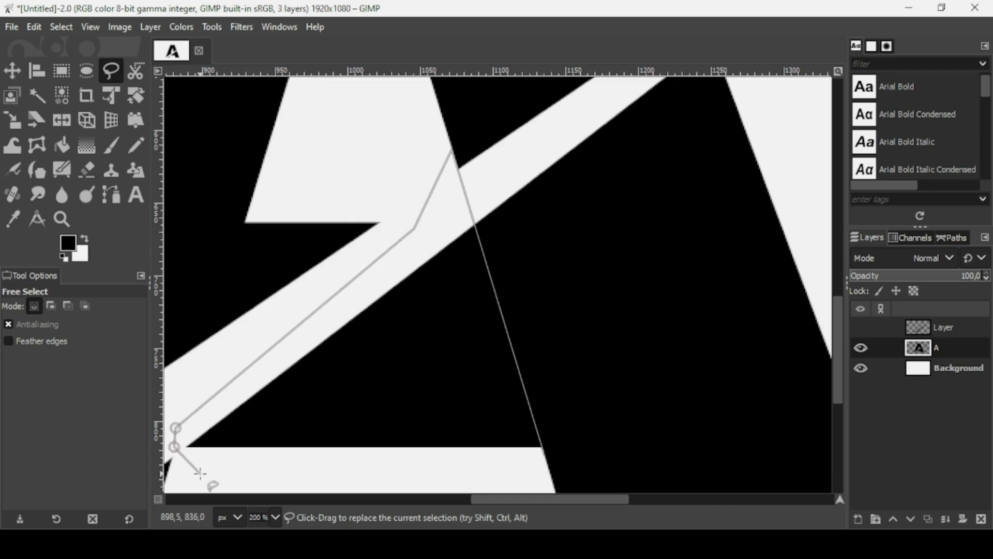
pyautogui.click(200, 473)
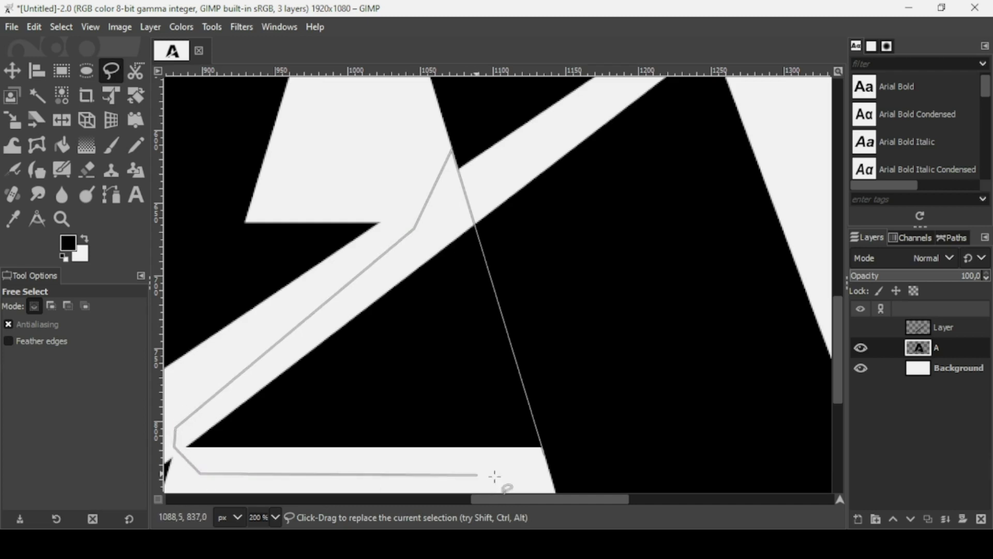
pyautogui.click(543, 454)
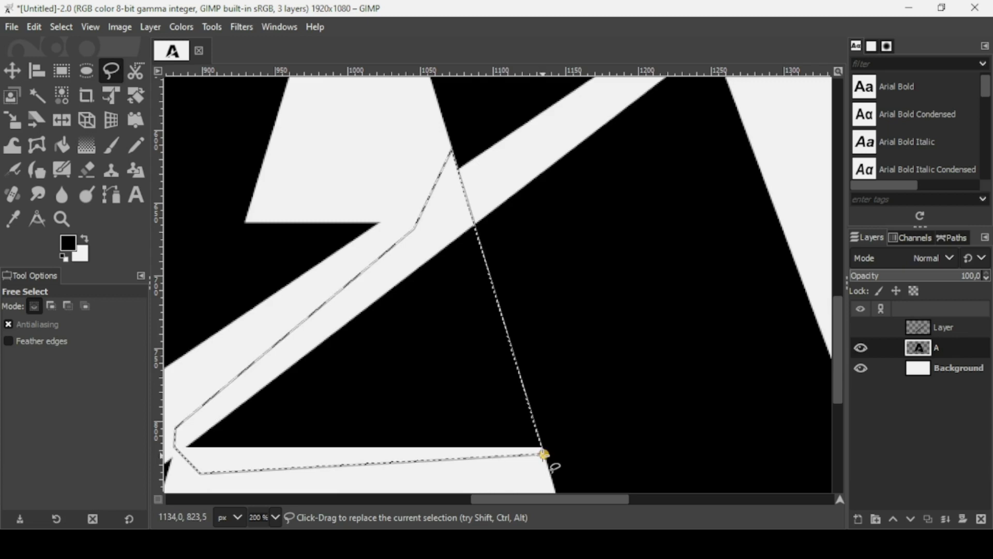
pyautogui.press('Return')
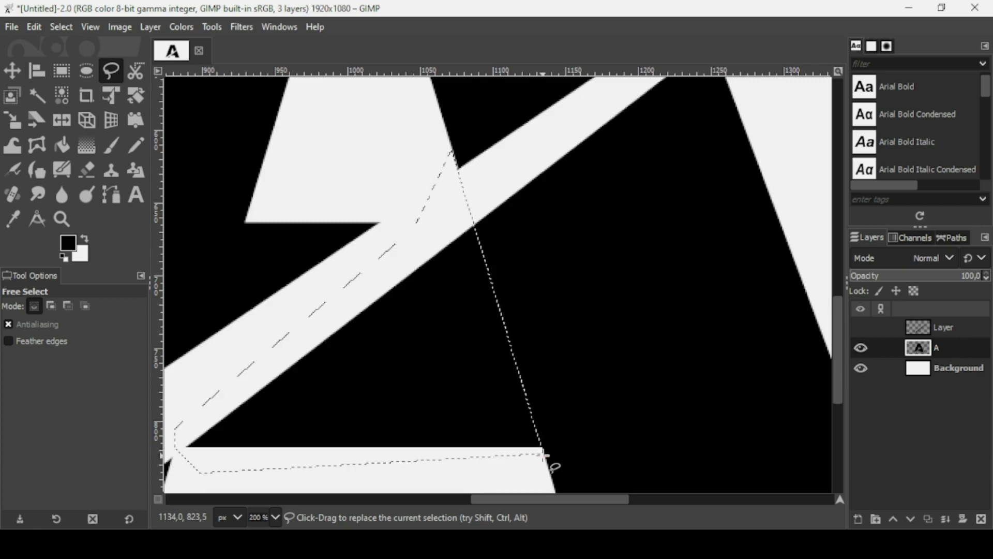
# Delete the selected crossbar piece from the A layer and clear the selection
pyautogui.press('-')
pyautogui.press('-')
pyautogui.press('-')
pyautogui.press('-')
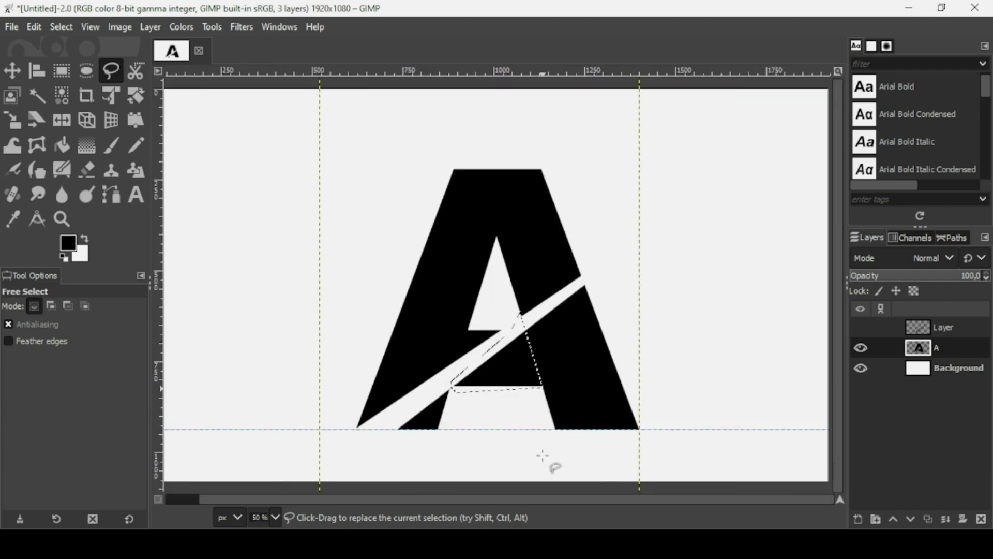
pyautogui.press('-')
pyautogui.press('Delete')
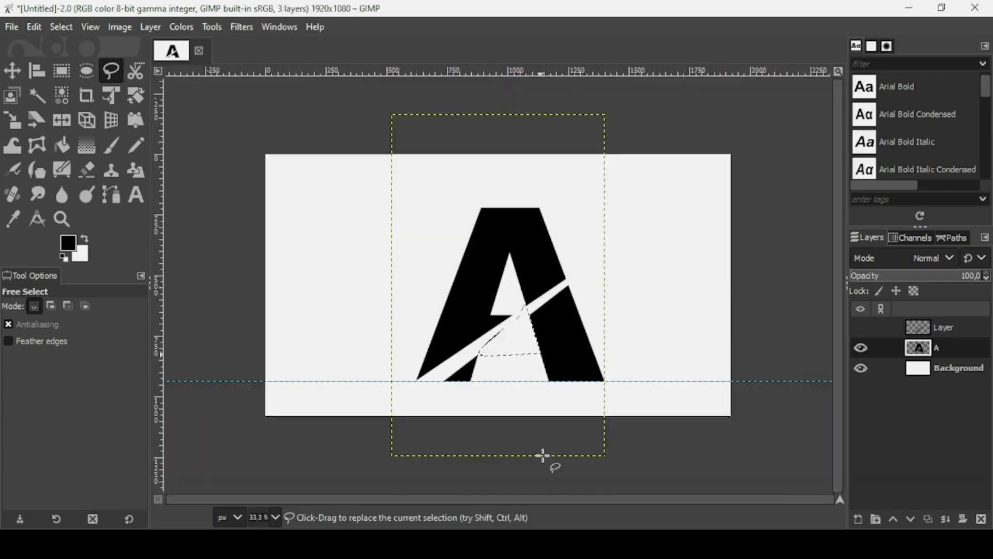
pyautogui.click(65, 30)
pyautogui.click(73, 64)
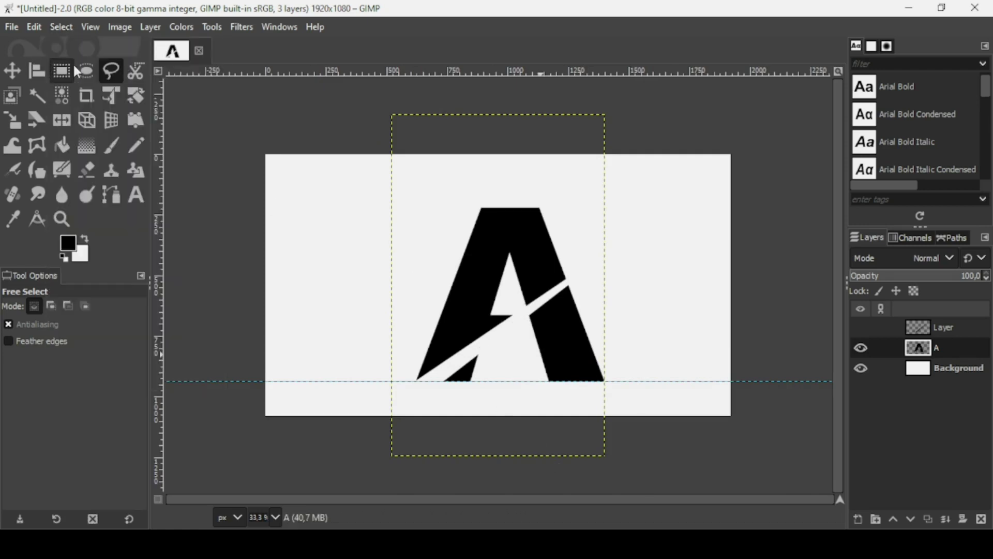
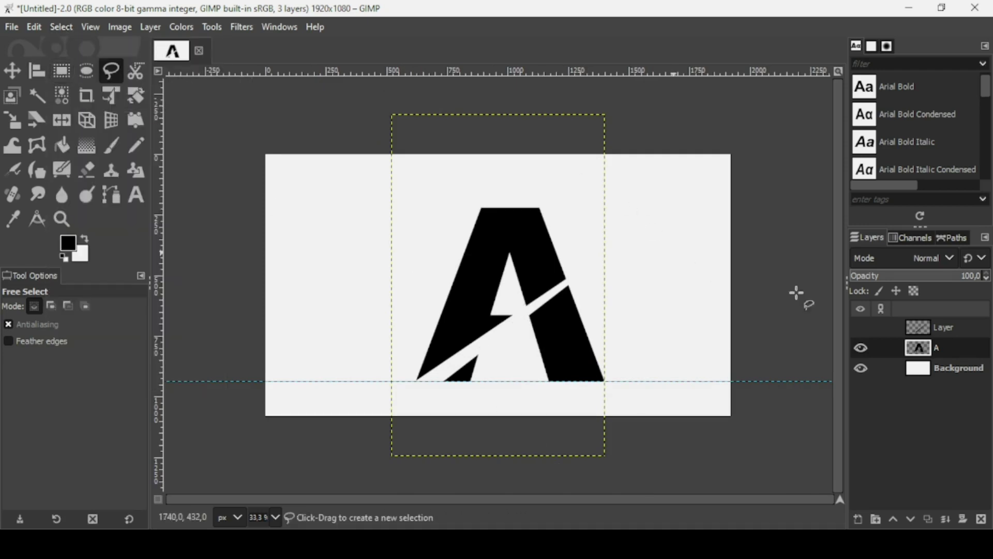
# Show the layer with the black sliver again and remove all guides from the image
pyautogui.click(860, 328)
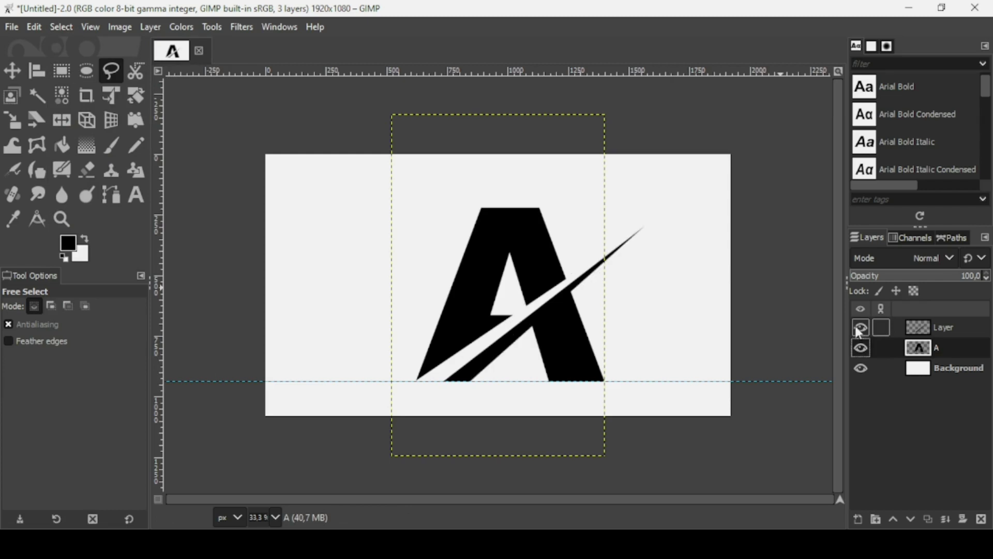
pyautogui.click(122, 28)
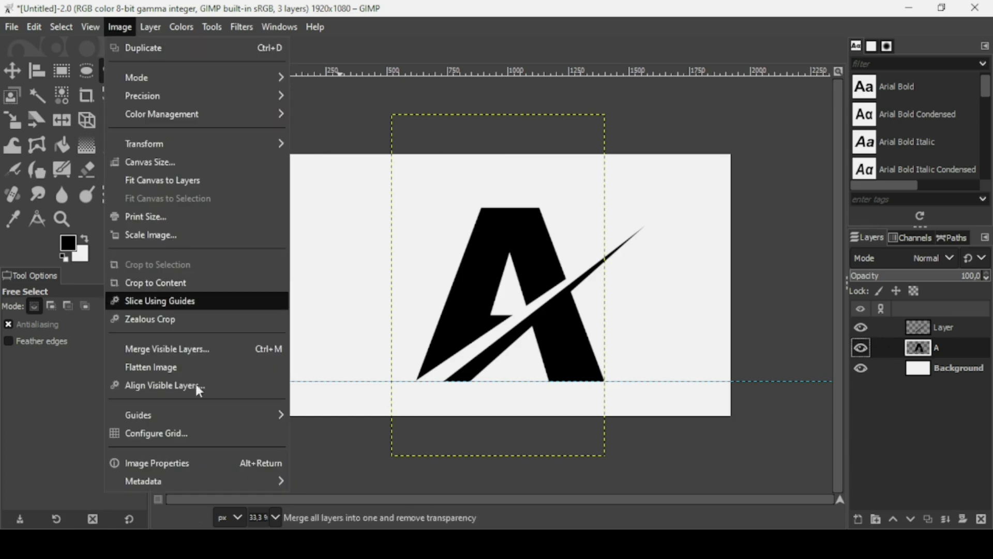
pyautogui.moveTo(199, 414)
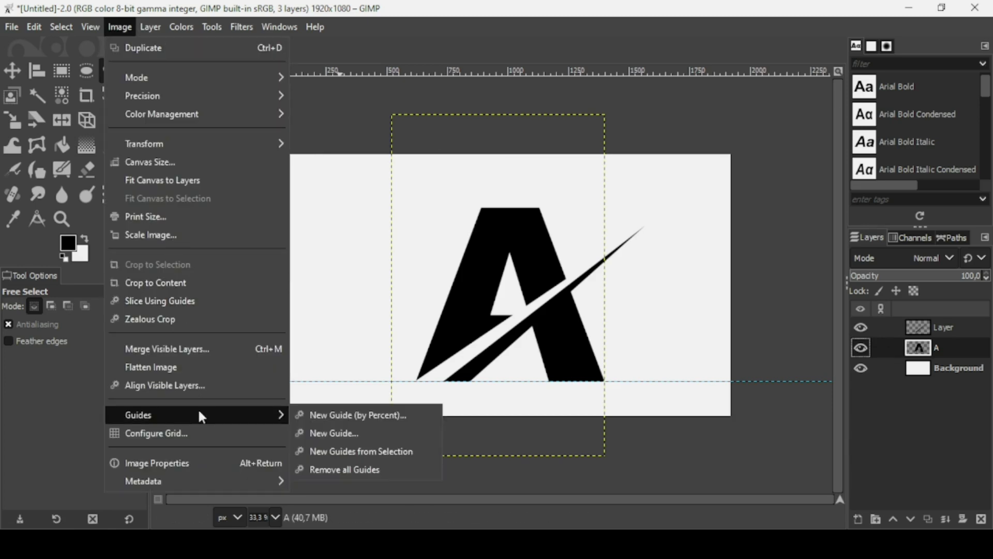
pyautogui.click(384, 470)
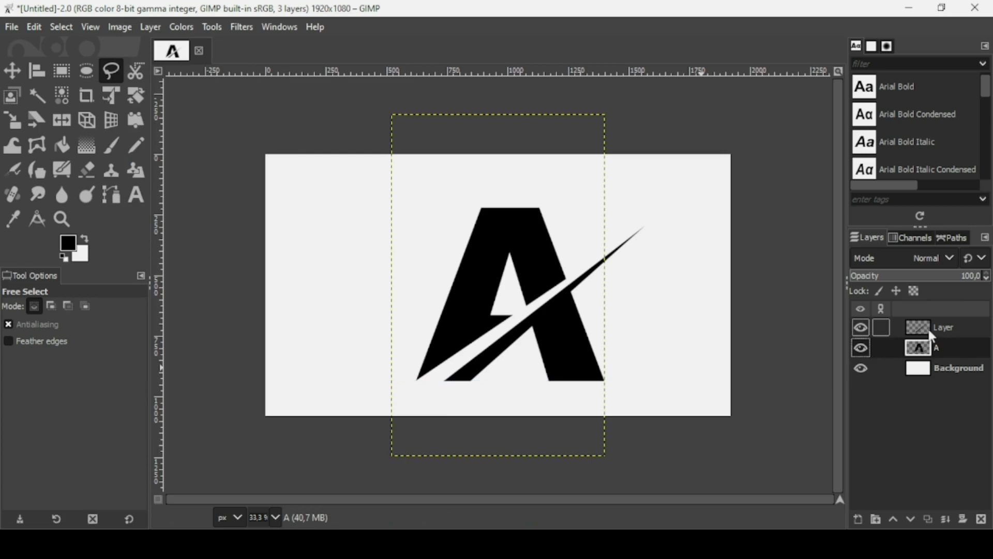
# Merge the sliver layer down into the A layer
pyautogui.click(927, 329)
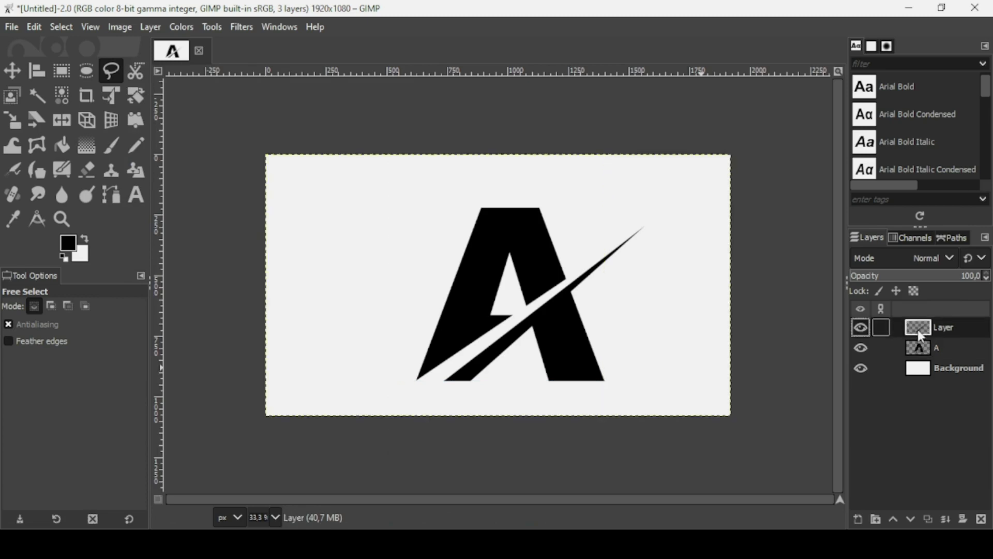
pyautogui.click(861, 328)
pyautogui.click(863, 328)
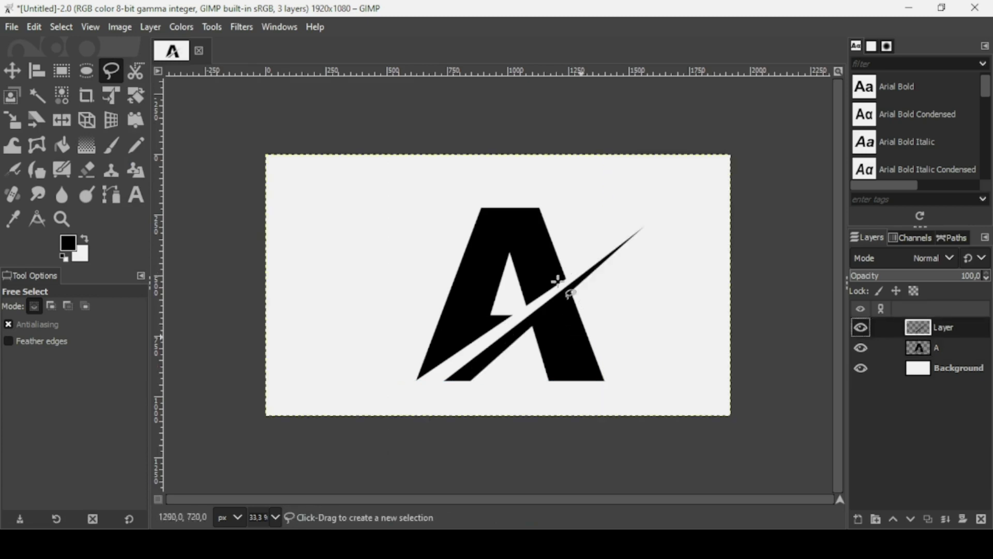
pyautogui.click(944, 518)
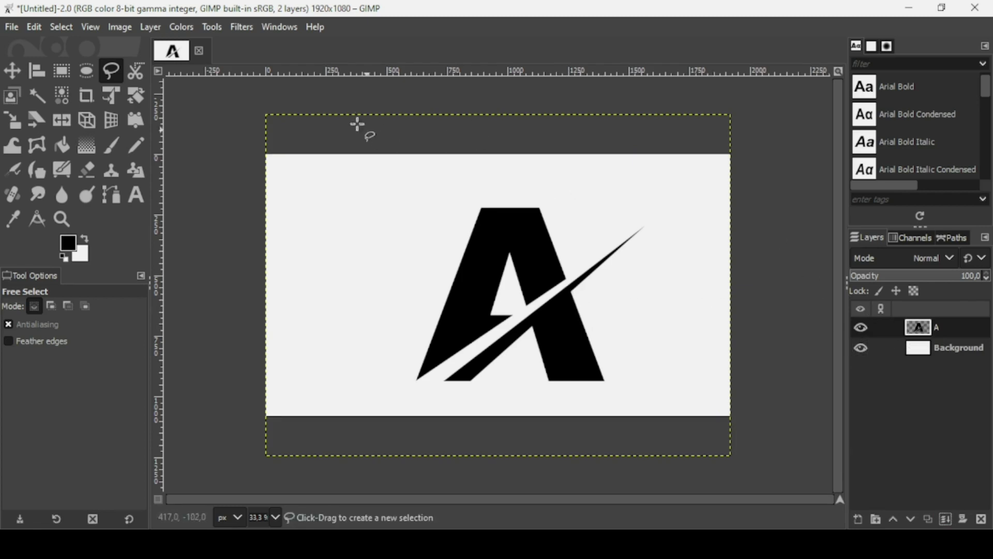
# Crop the A layer to its content and centre it horizontally and vertically relative to the image
pyautogui.click(151, 27)
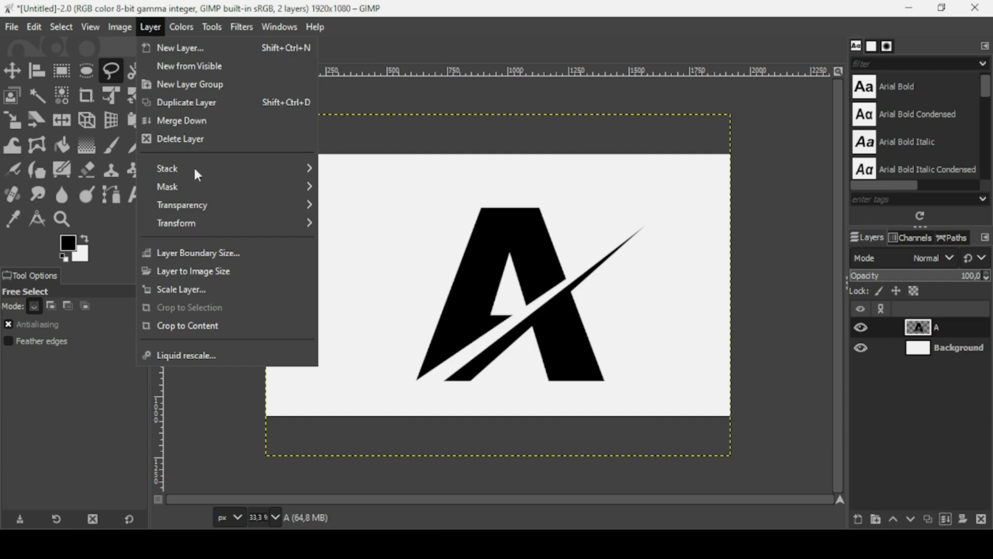
pyautogui.click(203, 324)
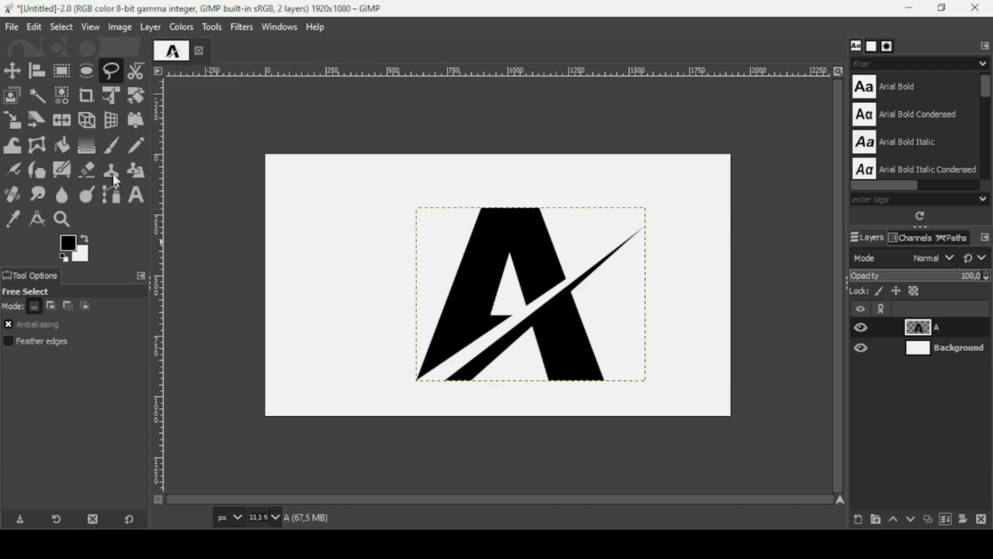
pyautogui.click(35, 76)
pyautogui.click(563, 288)
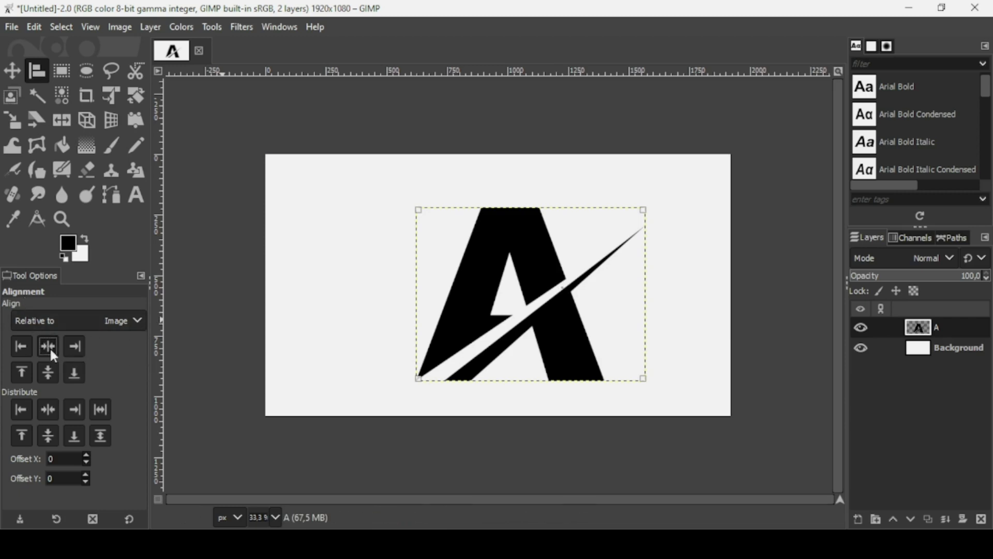
pyautogui.click(49, 347)
pyautogui.click(50, 368)
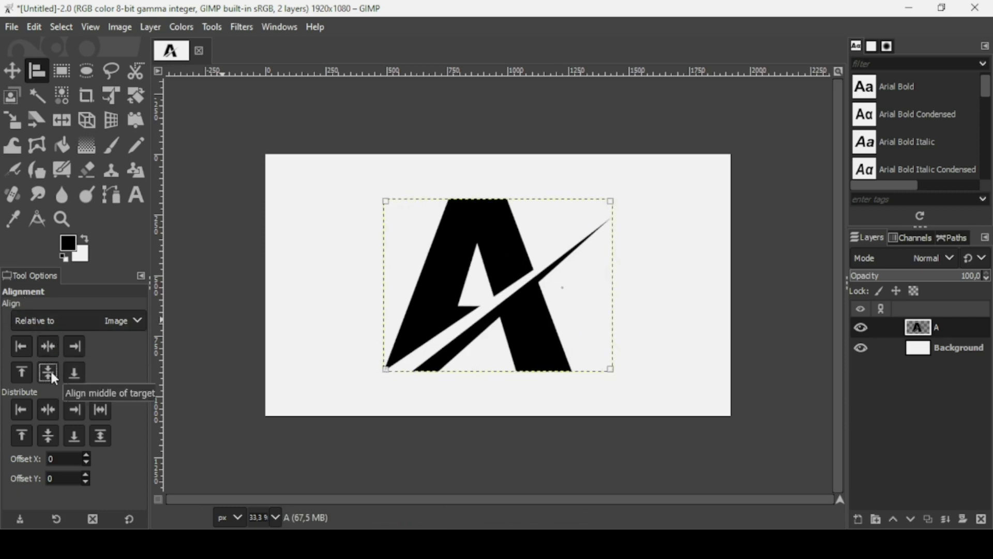
# Shift the A slightly to the right on the canvas and expand its layer to the image size
pyautogui.click(13, 73)
pyautogui.moveTo(464, 296); pyautogui.dragTo(476, 296)
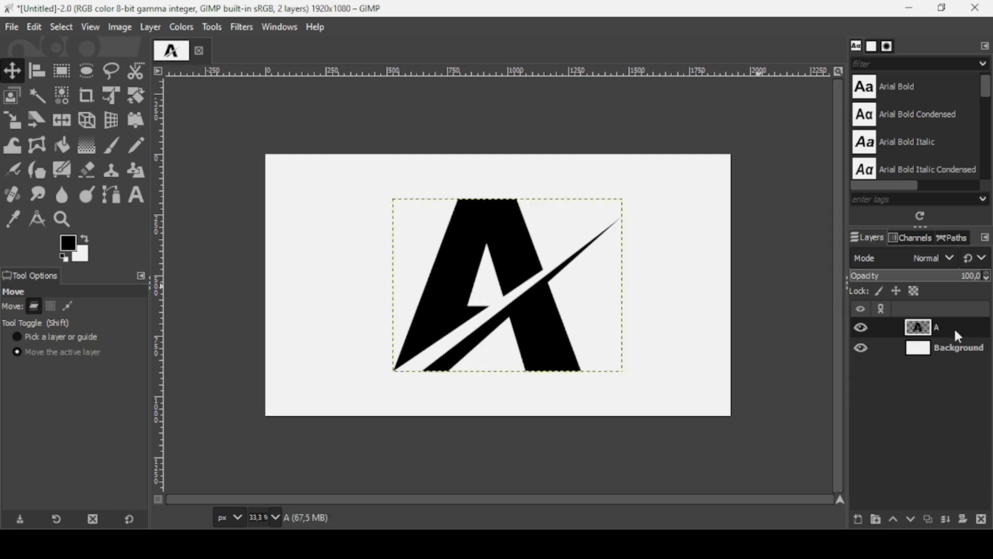
pyautogui.rightClick(930, 334)
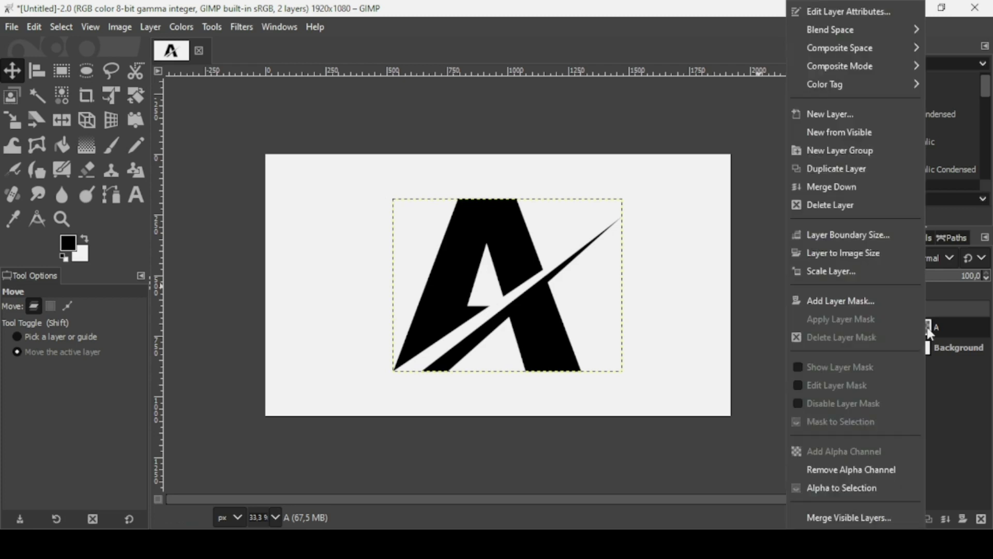
pyautogui.click(876, 253)
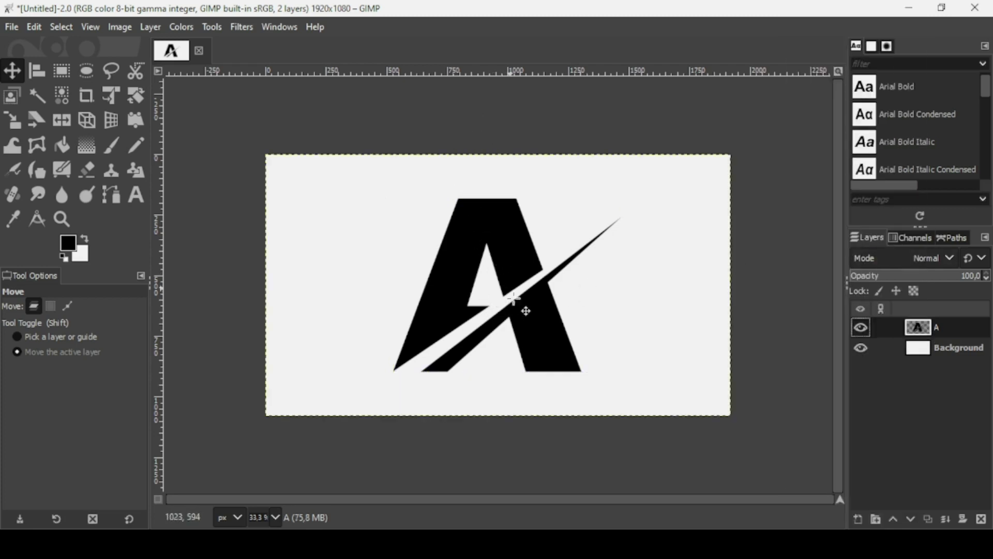
# Select the A layer's opaque shape and subtract everything below the white diagonal gap from the selection with a Free Select outline
pyautogui.rightClick(918, 332)
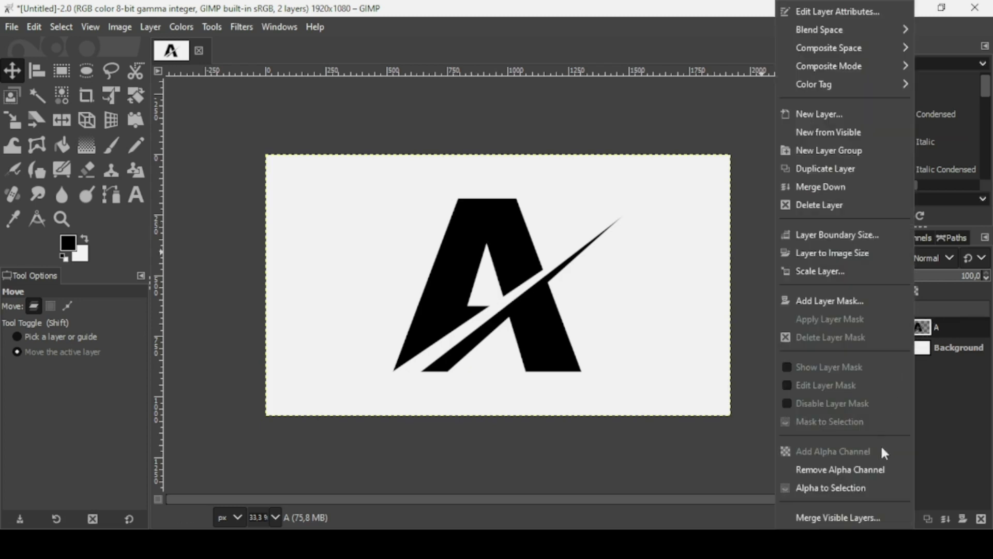
pyautogui.click(865, 490)
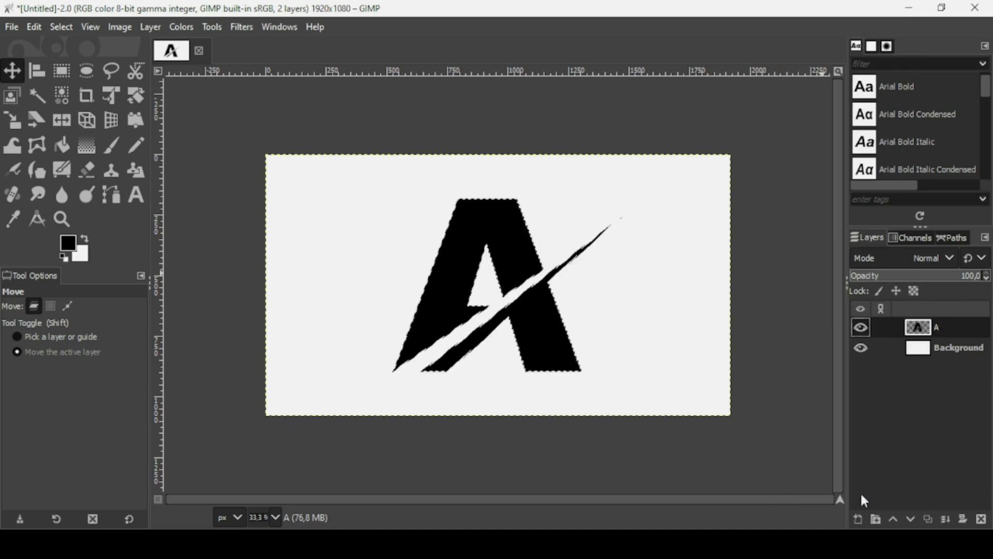
pyautogui.click(105, 73)
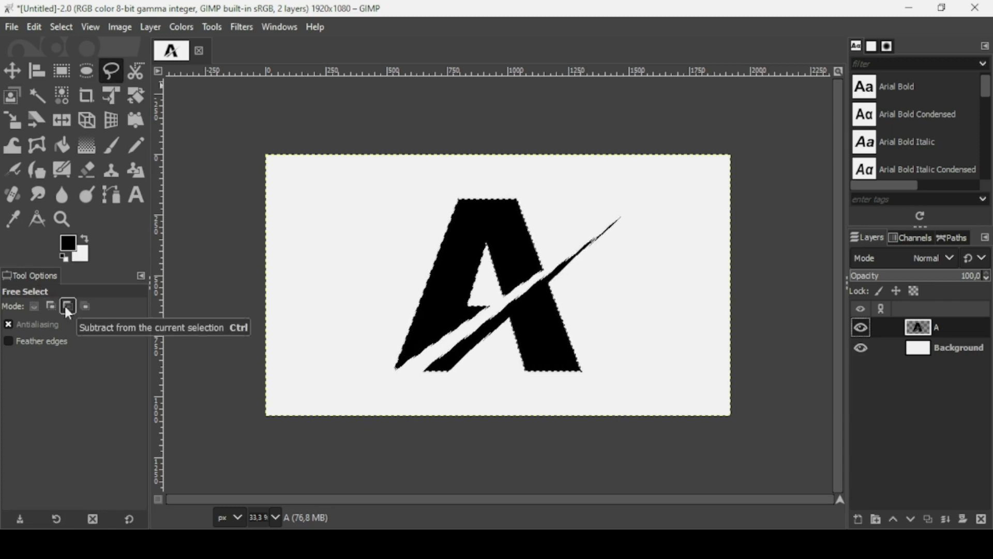
pyautogui.click(406, 376)
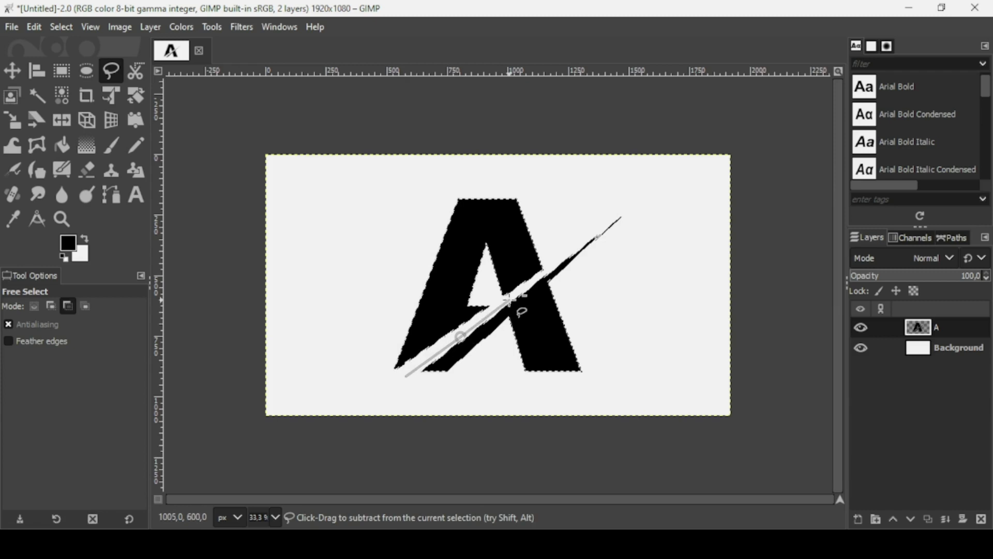
pyautogui.click(563, 257)
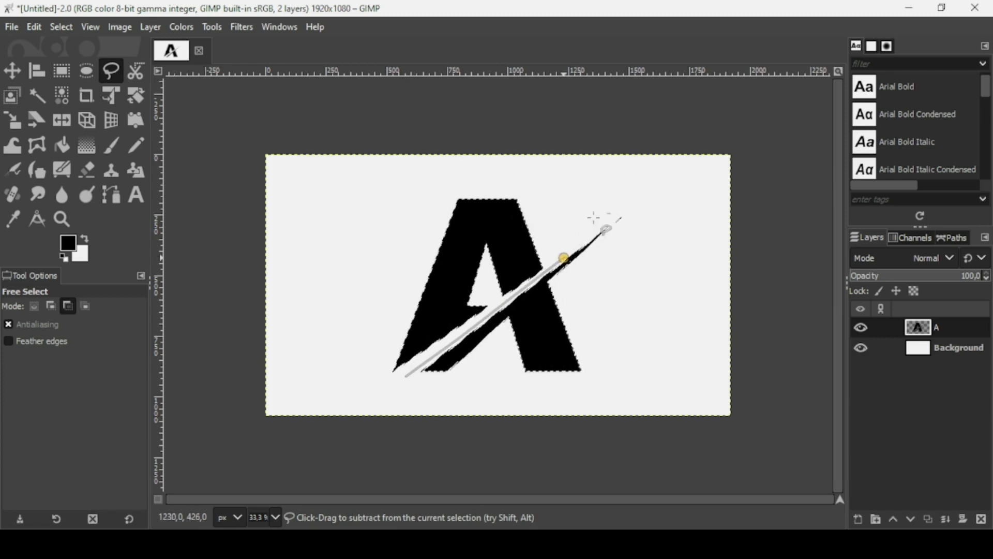
pyautogui.click(616, 194)
pyautogui.click(666, 239)
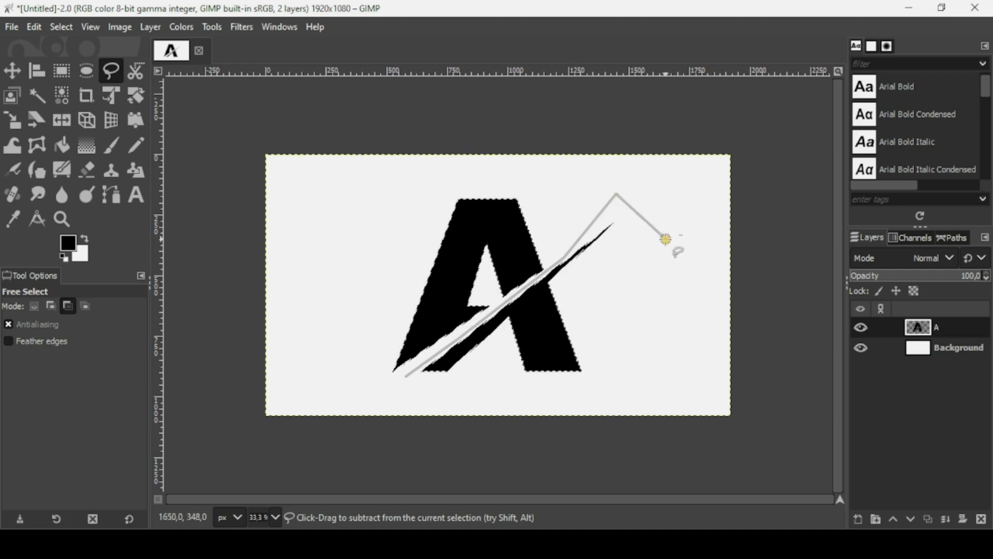
pyautogui.click(637, 407)
pyautogui.click(423, 404)
pyautogui.click(406, 376)
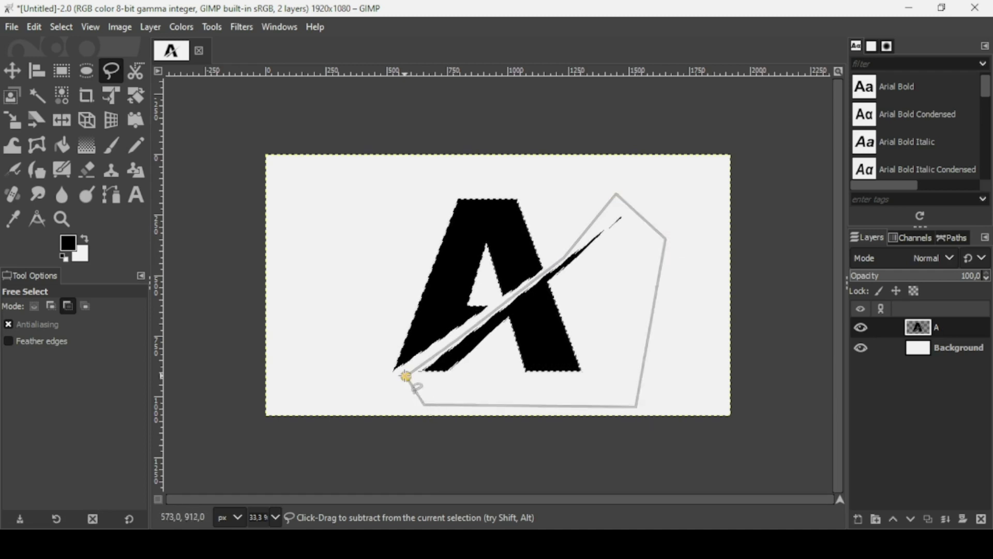
pyautogui.press('Return')
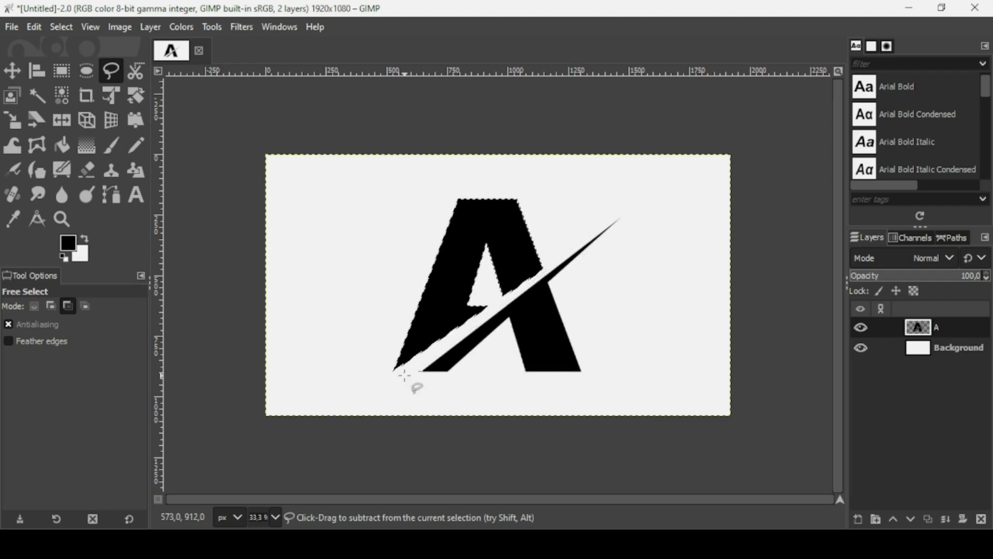
# Set the foreground color to e71717
pyautogui.click(70, 246)
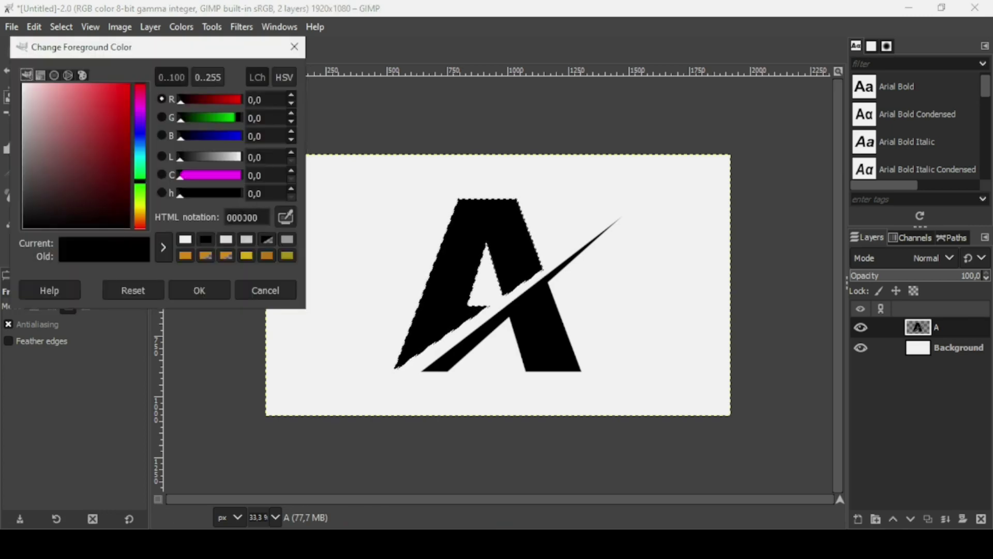
pyautogui.doubleClick(244, 218)
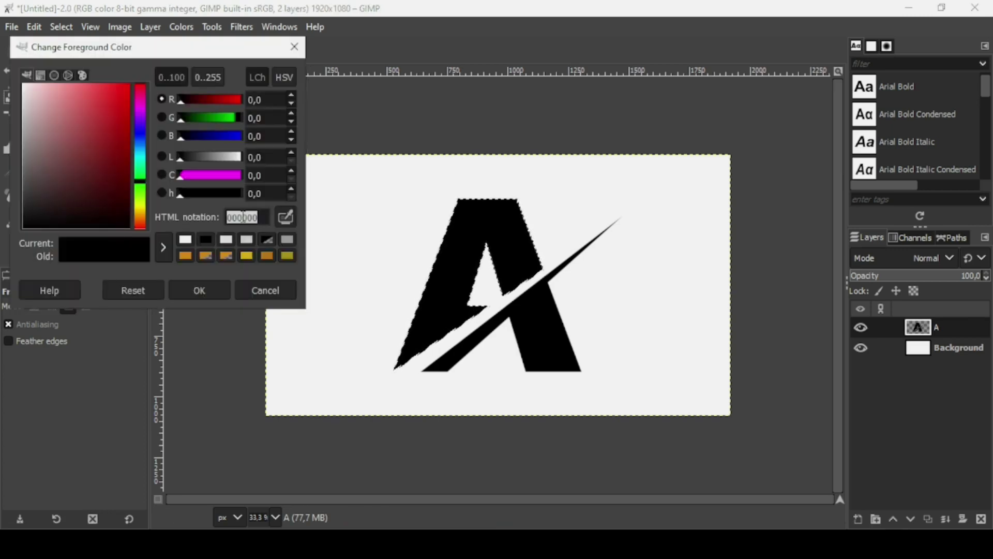
pyautogui.write('2')
pyautogui.write('7')
pyautogui.write('1')
pyautogui.press('BackSpace')
pyautogui.press('BackSpace')
pyautogui.press('BackSpace')
pyautogui.write('E71')
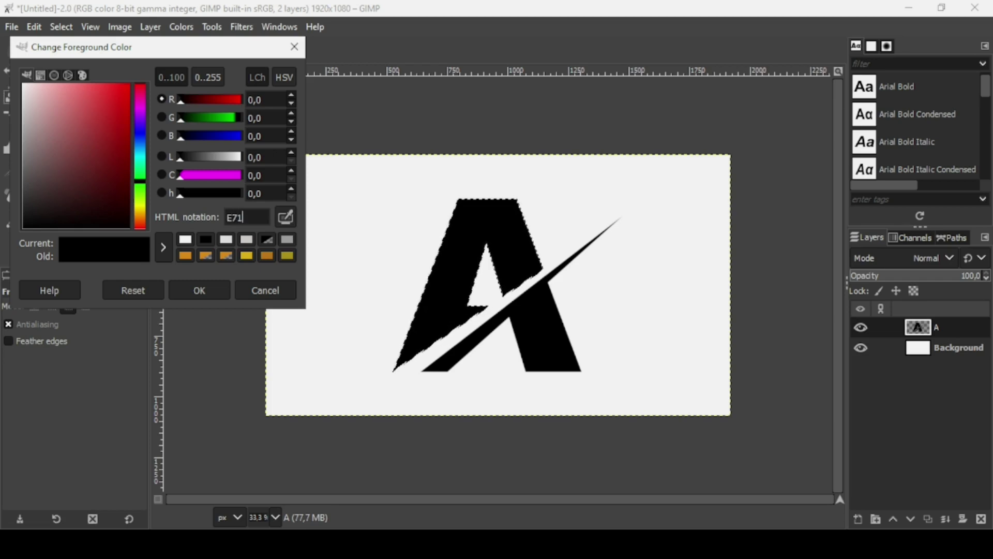
pyautogui.write('717')
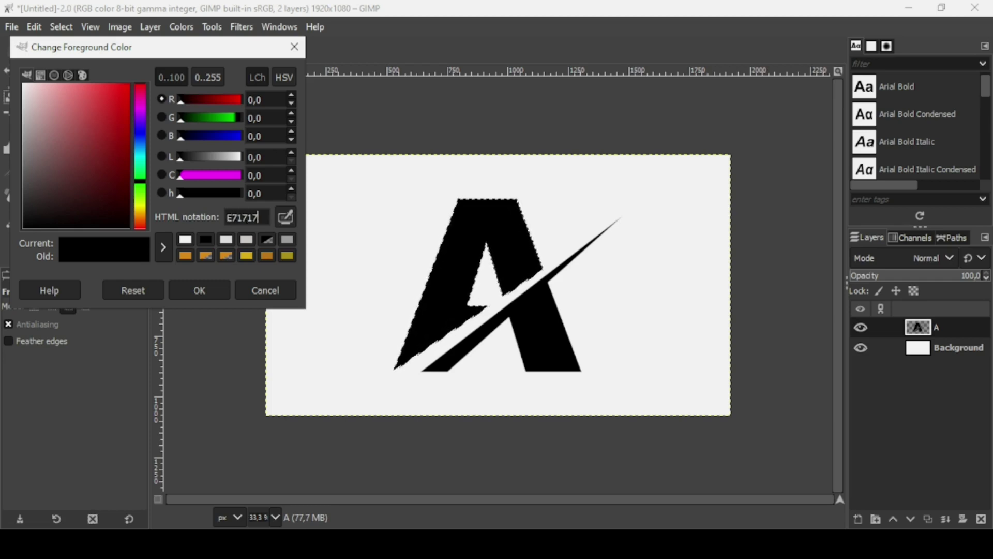
pyautogui.press('Return')
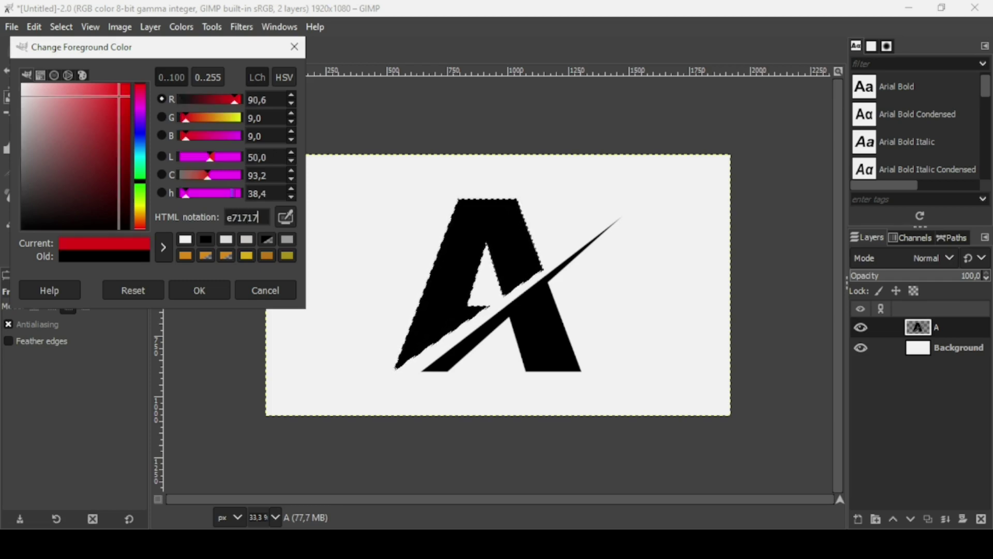
pyautogui.click(200, 290)
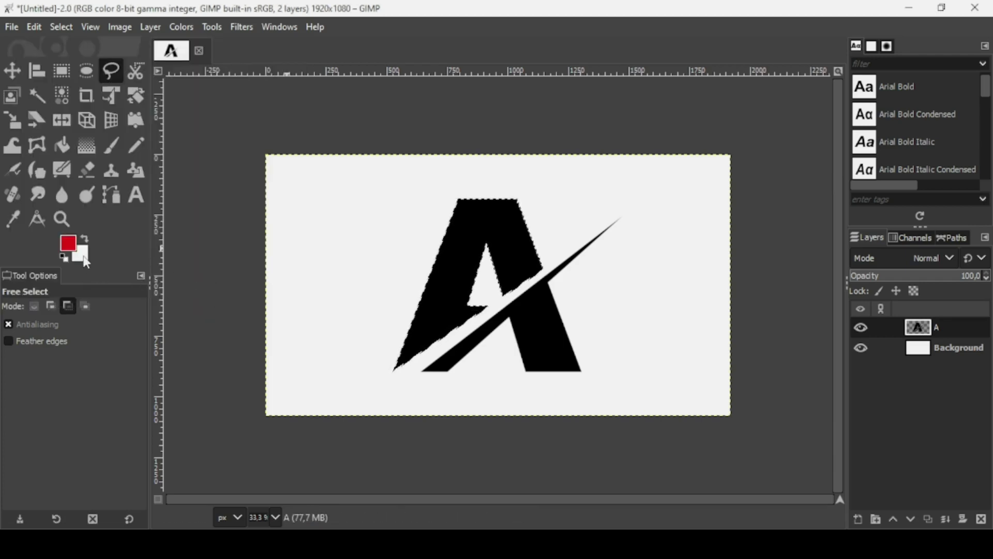
# Set the background color to 450202
pyautogui.click(83, 259)
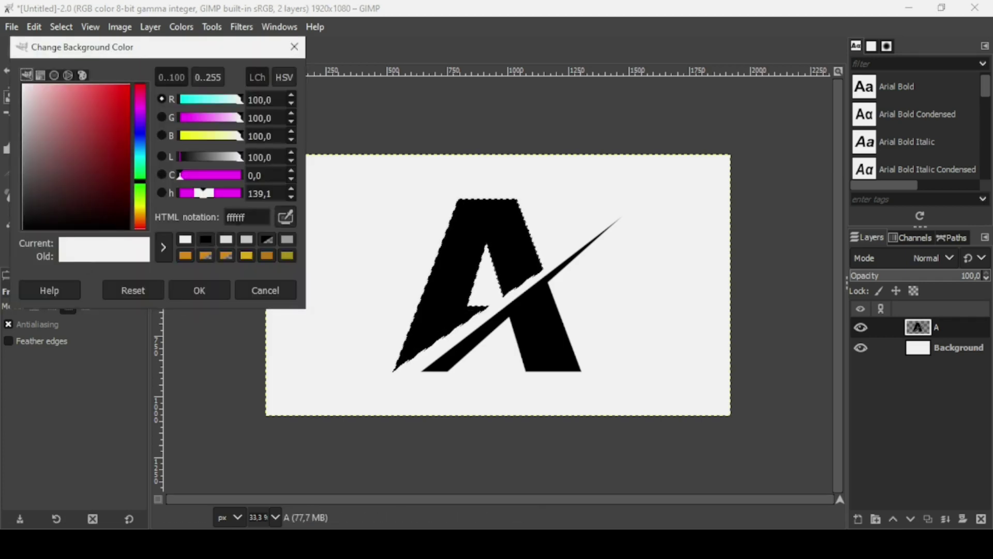
pyautogui.doubleClick(237, 217)
pyautogui.write('450202')
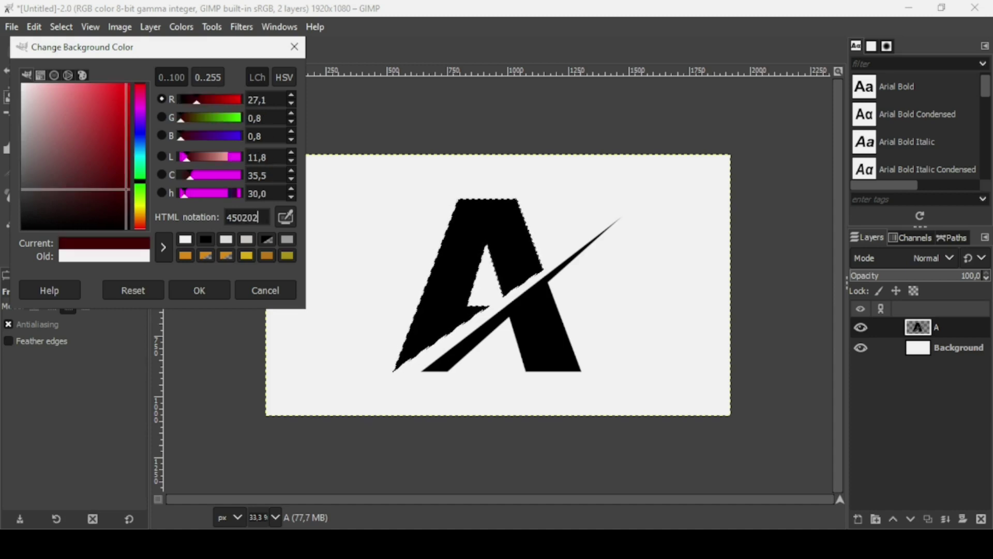
pyautogui.click(197, 290)
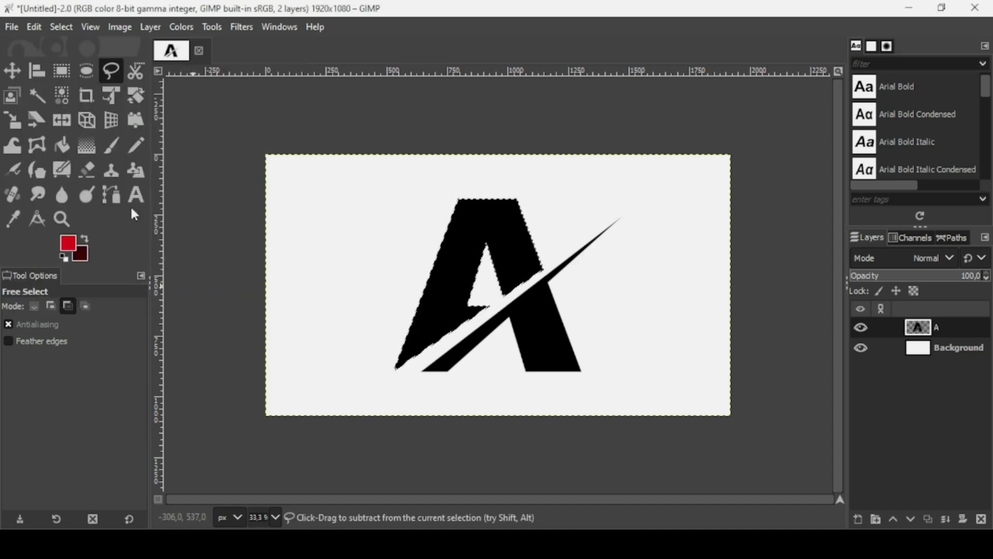
# Draw a linear FG to BG (RGB) gradient diagonally between the gap and the A's upper-left side, and reverse it
pyautogui.click(91, 145)
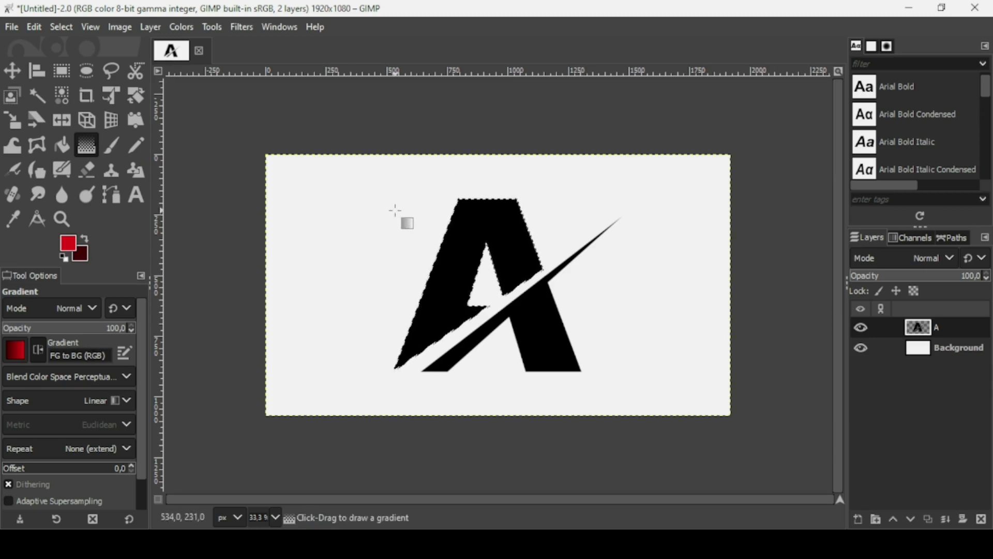
pyautogui.moveTo(493, 300); pyautogui.dragTo(496, 309)
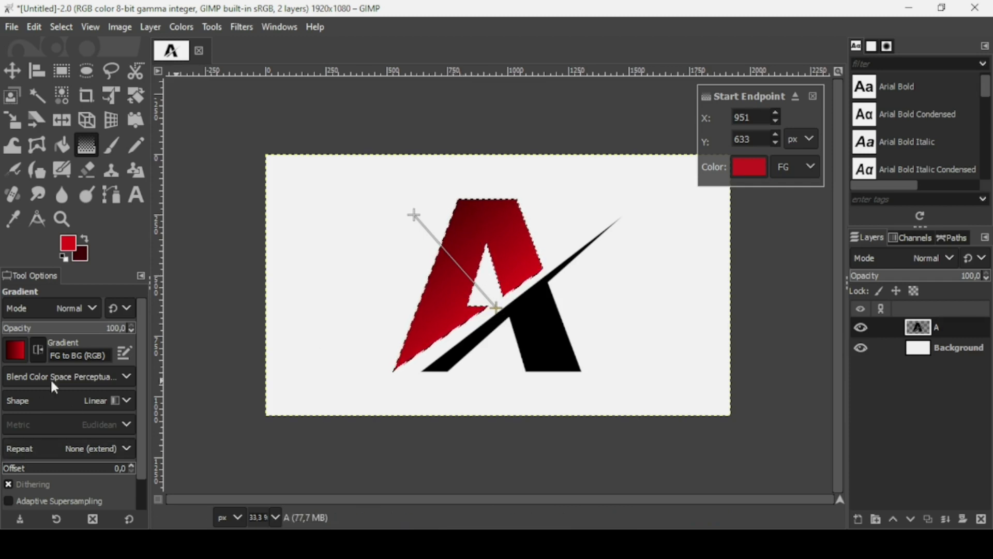
pyautogui.click(85, 239)
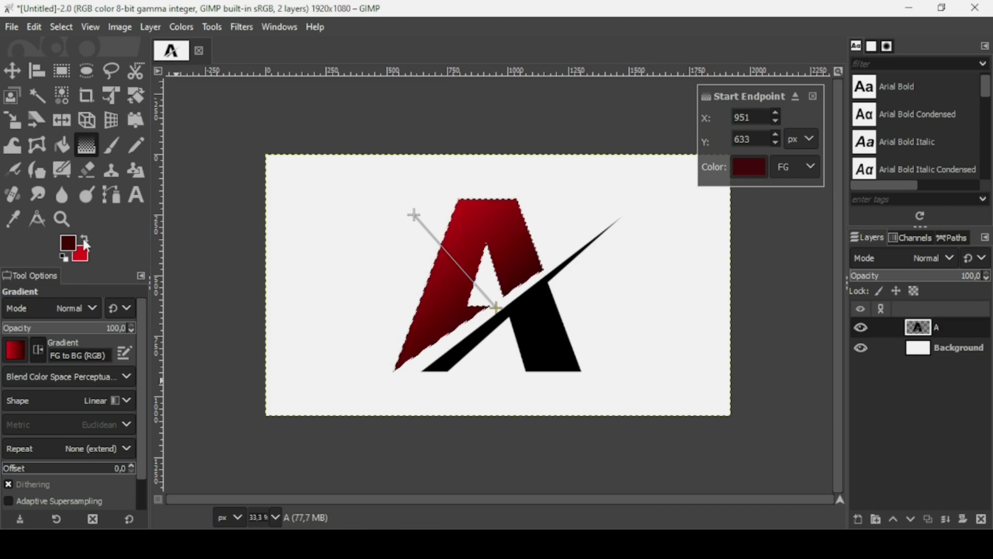
pyautogui.click(83, 240)
pyautogui.click(39, 348)
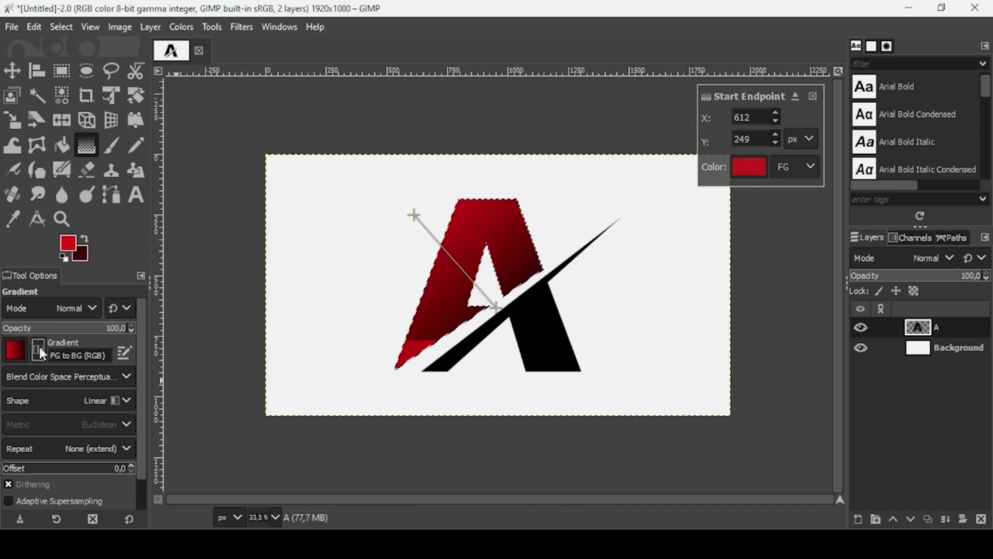
# Move the gradient's red end closer to the A's left leg, fine-tune both endpoints, apply the gradient and clear the selection
pyautogui.moveTo(415, 214); pyautogui.dragTo(443, 238)
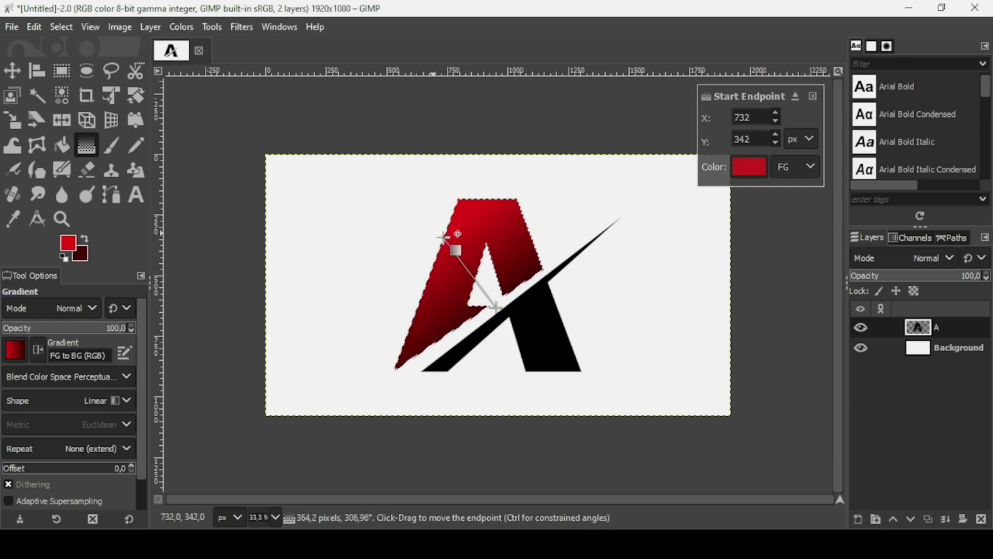
pyautogui.moveTo(506, 312); pyautogui.dragTo(508, 306)
pyautogui.moveTo(446, 239); pyautogui.dragTo(443, 237)
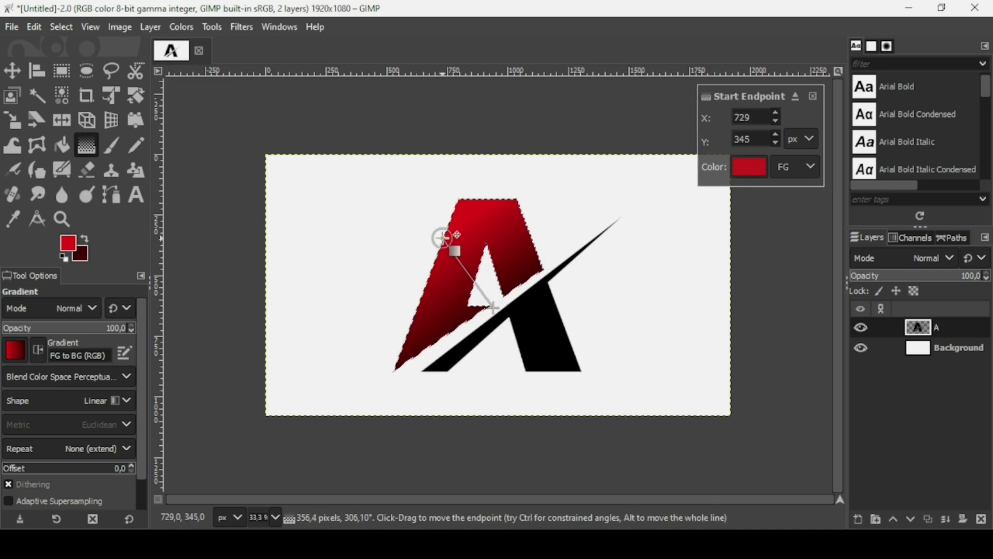
pyautogui.press('Return')
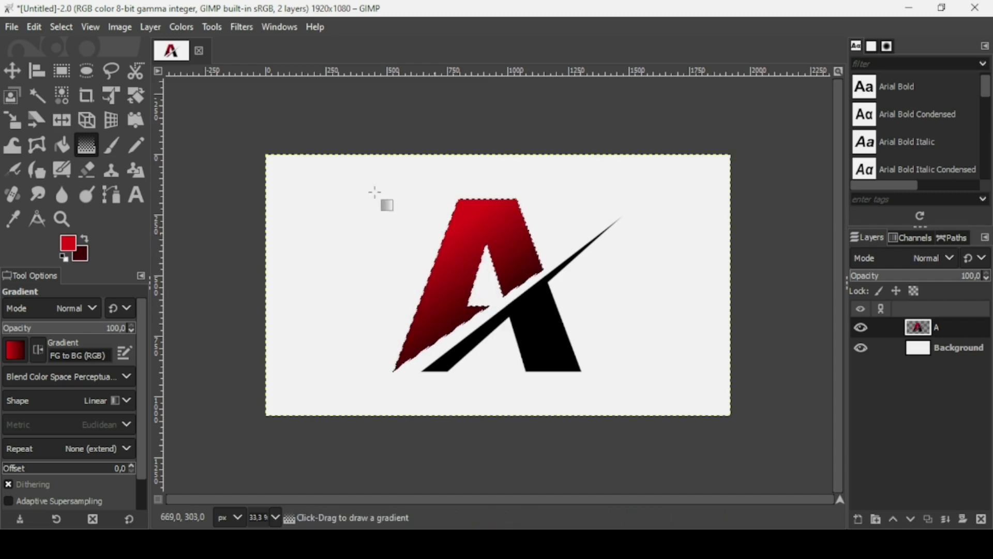
pyautogui.click(64, 29)
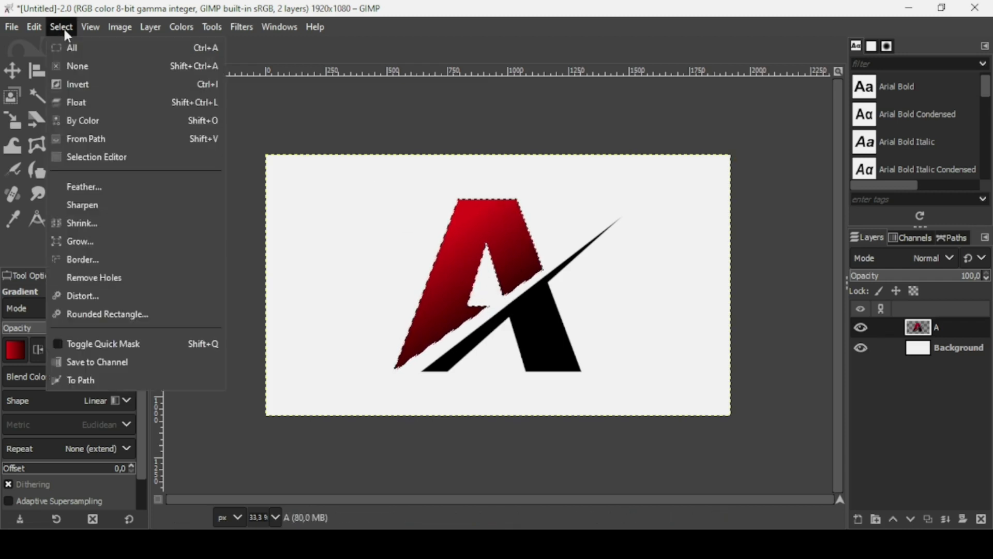
pyautogui.click(71, 63)
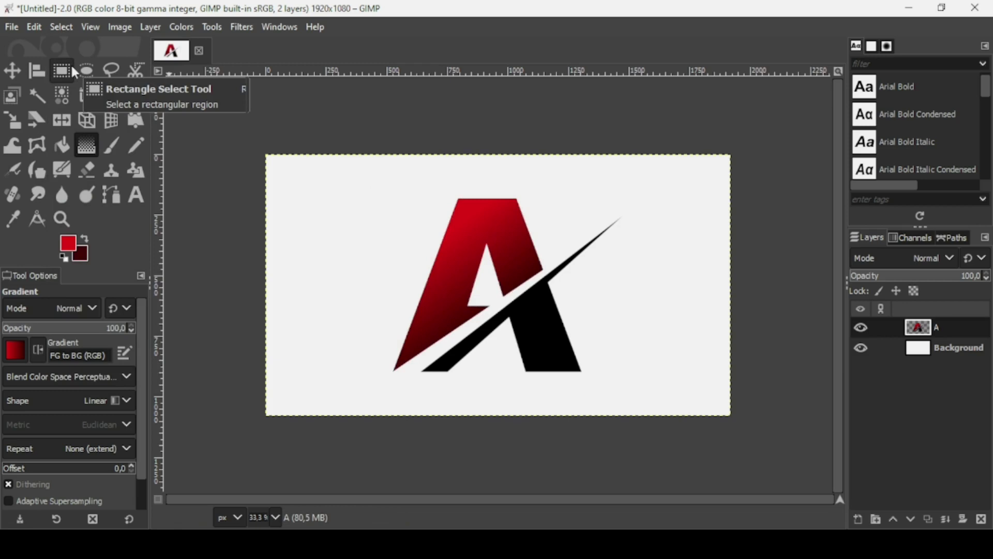
# Add a black drop shadow to the A layer with X and Y offsets of 20, blur radius 10 and opacity 0.5
pyautogui.click(241, 27)
pyautogui.moveTo(277, 187)
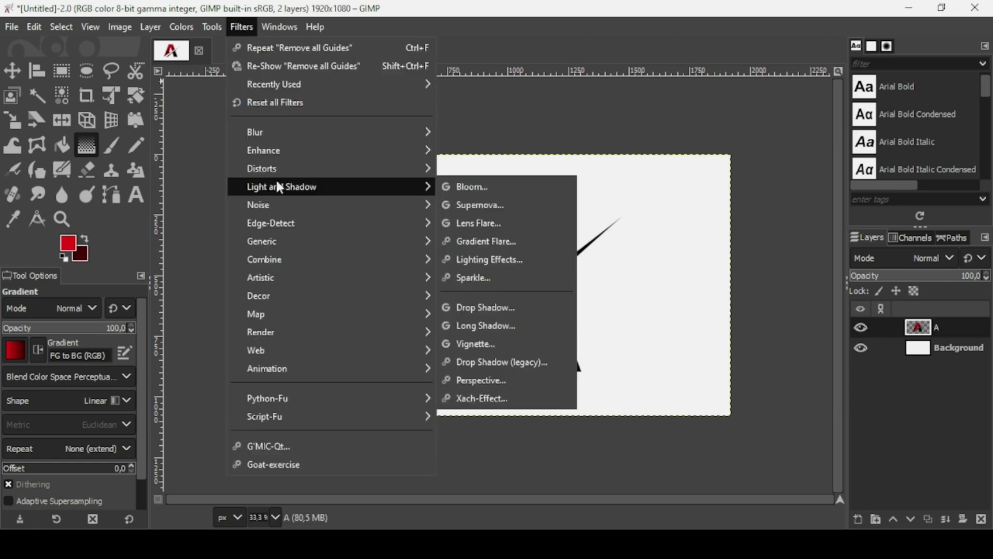
pyautogui.click(489, 310)
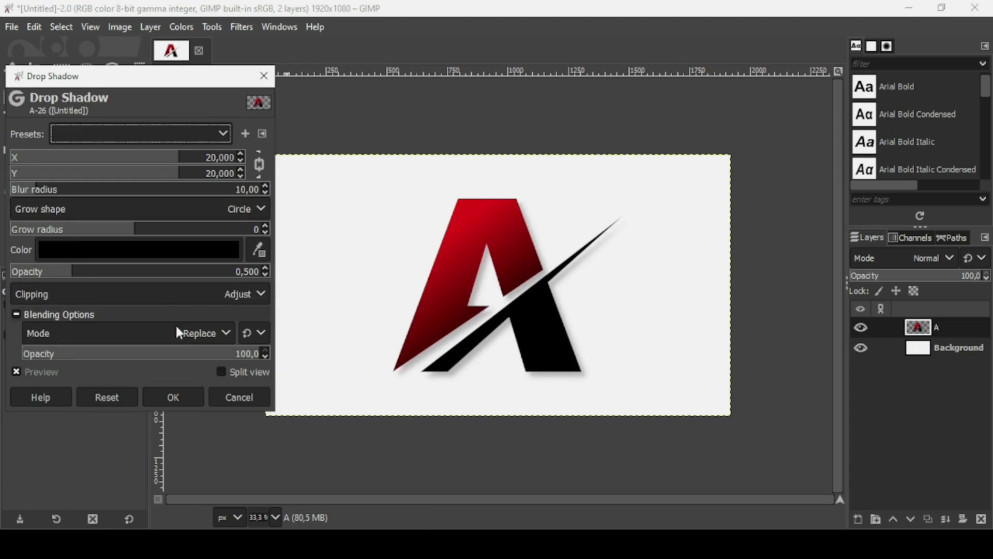
pyautogui.click(175, 399)
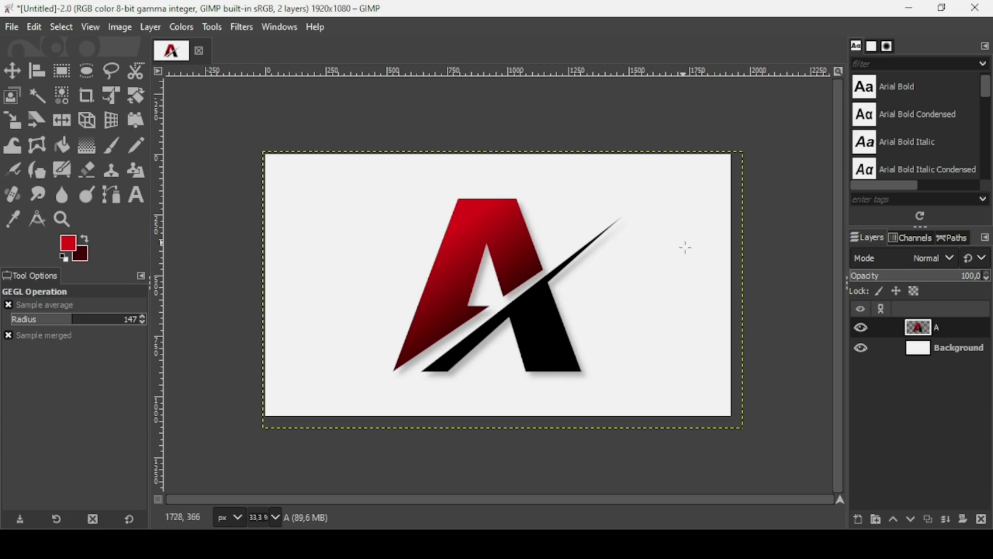
# Make the Background layer active with the A layer hidden, and reset the colors to default with the foreground set to CFCFCF
pyautogui.click(915, 348)
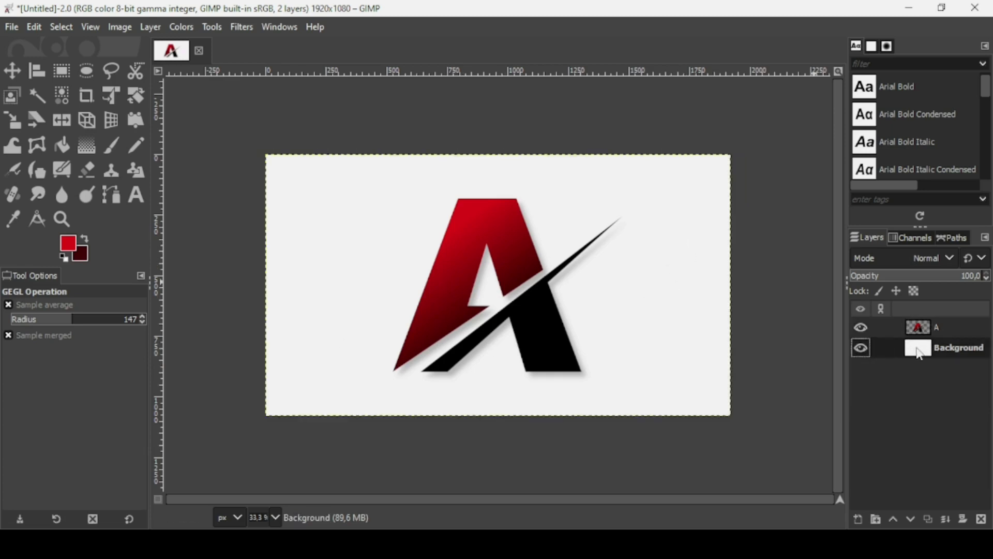
pyautogui.click(860, 327)
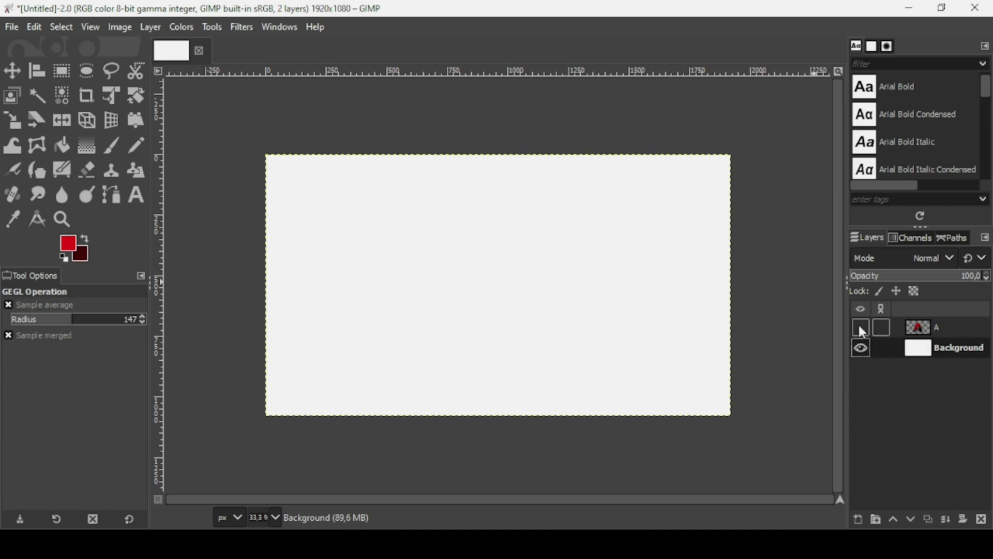
pyautogui.click(68, 260)
pyautogui.click(70, 245)
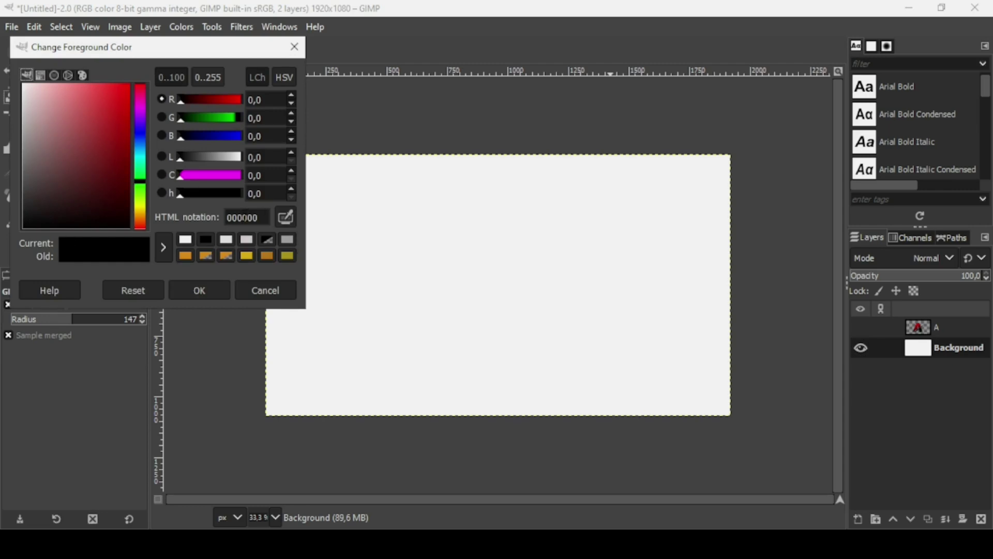
pyautogui.click(245, 217)
pyautogui.write('CFCFCF')
pyautogui.press('Return')
pyautogui.click(215, 298)
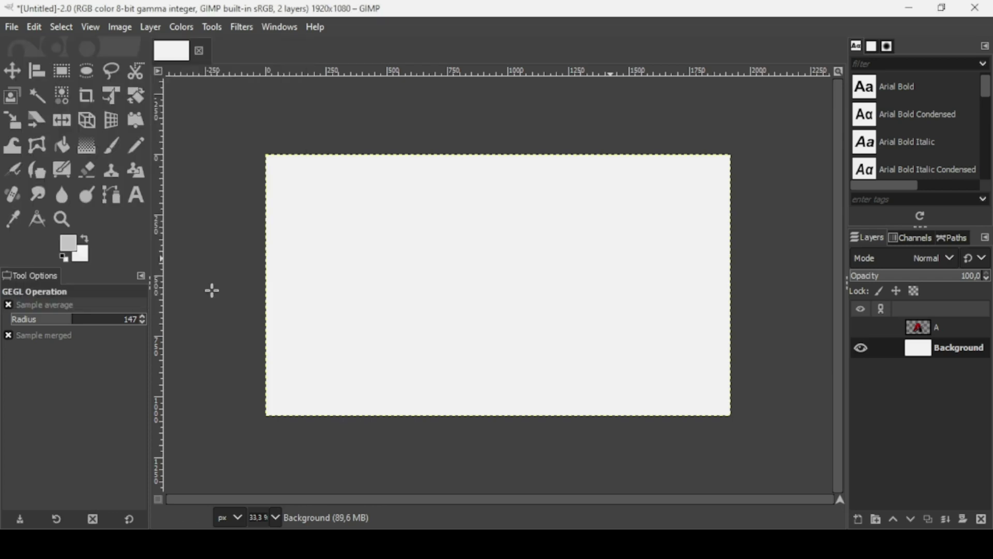
# Fill the Background with a reversed radial FG to BG (RGB) gradient from the canvas center to about 1755, 972 px near the lower-right corner
pyautogui.click(89, 149)
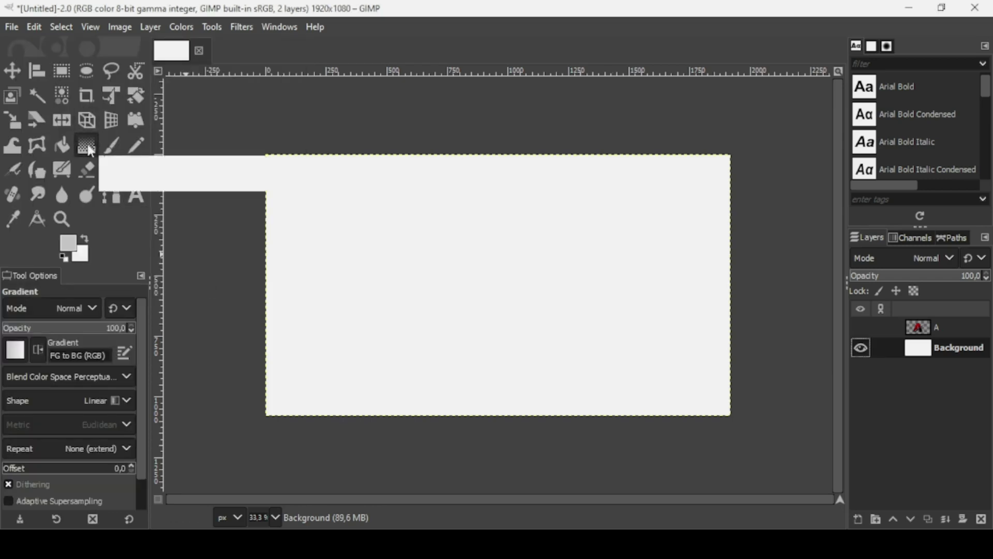
pyautogui.click(91, 407)
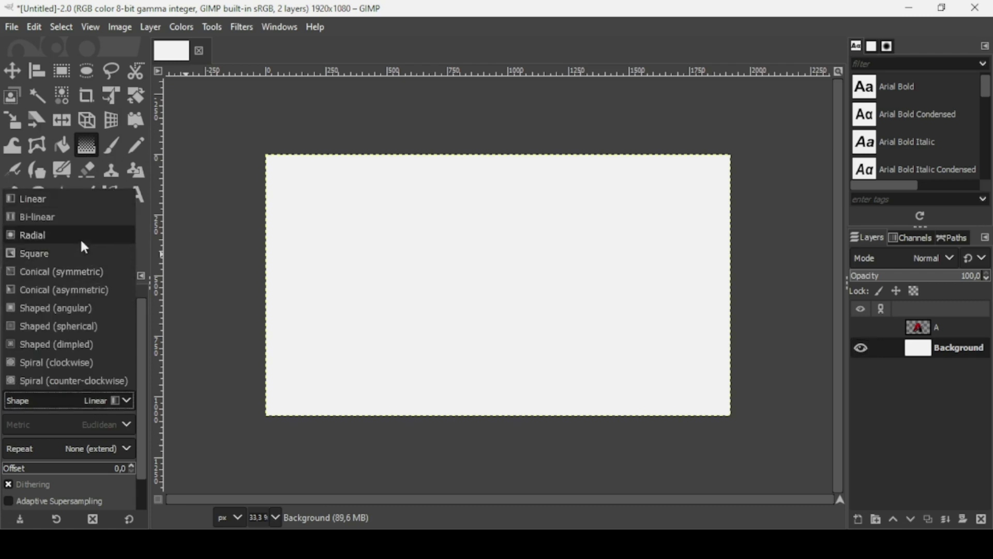
pyautogui.click(80, 237)
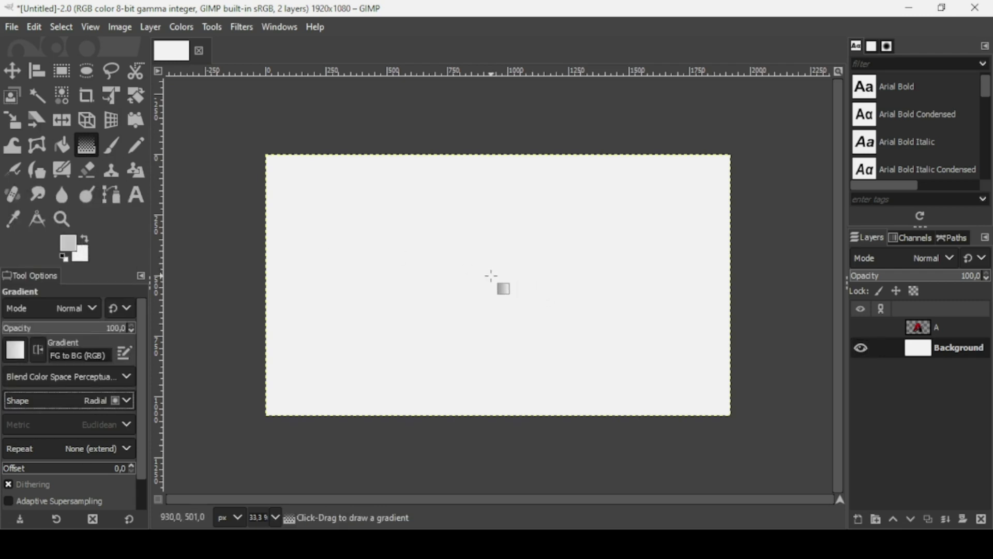
pyautogui.moveTo(489, 279); pyautogui.dragTo(735, 416)
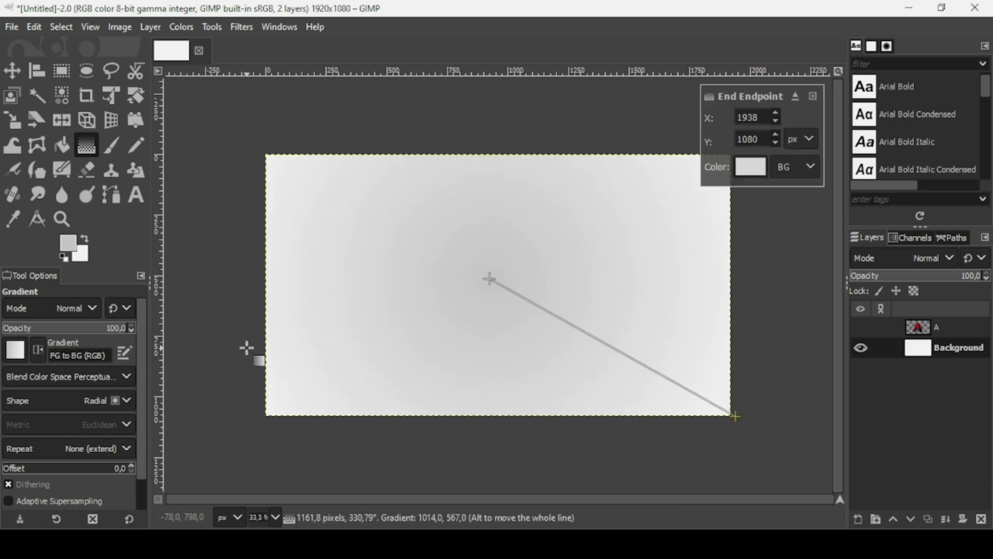
pyautogui.click(39, 346)
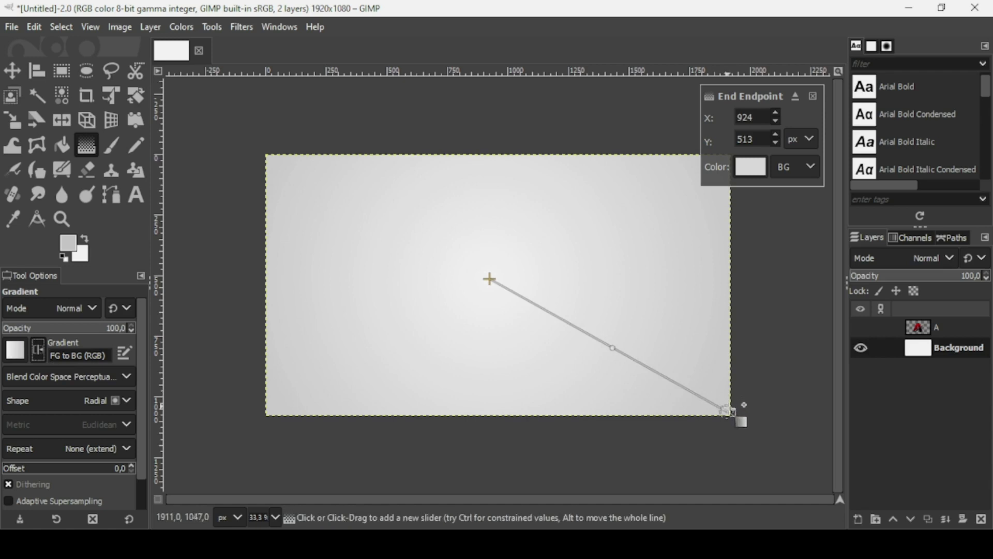
pyautogui.moveTo(735, 416); pyautogui.dragTo(691, 389)
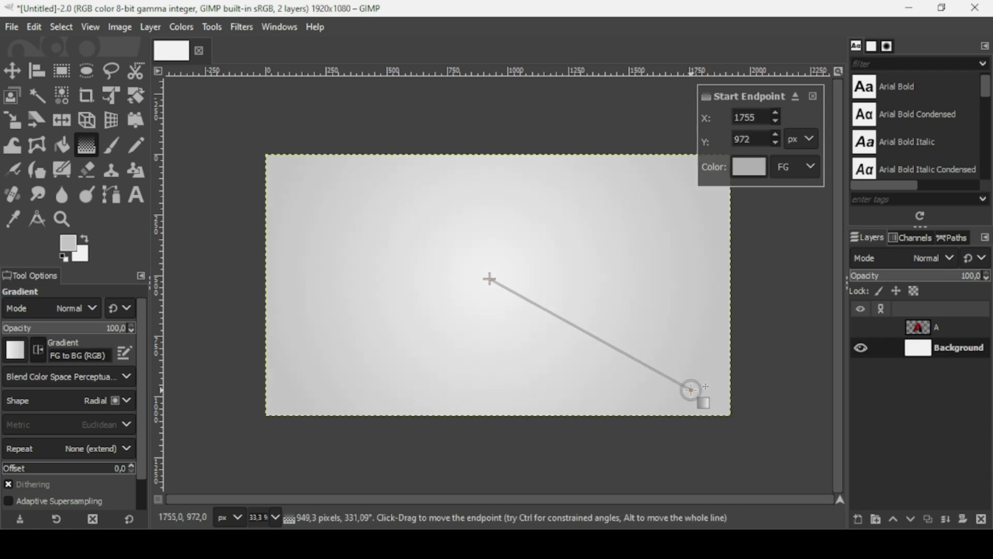
pyautogui.press('Return')
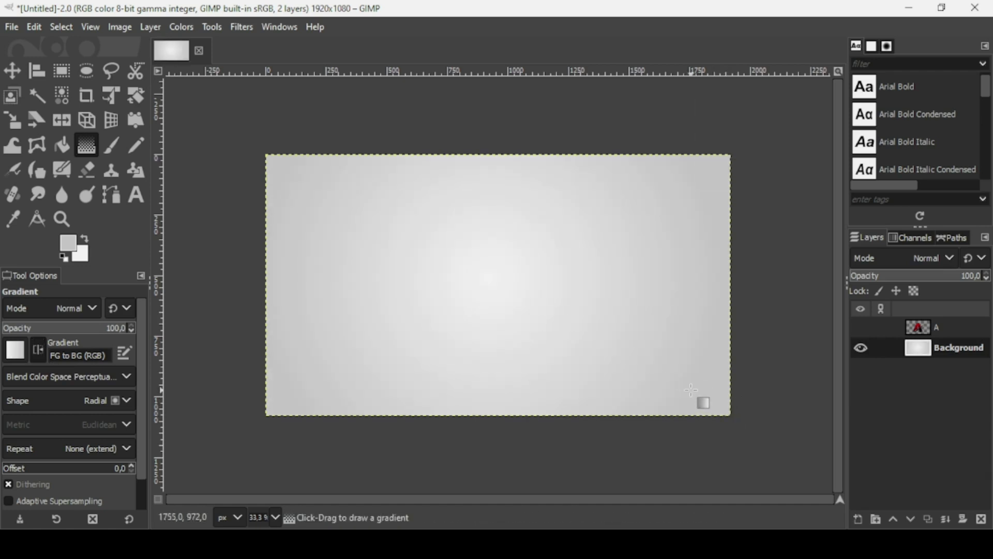
# Show the A layer again and create a new layer from visible above it
pyautogui.click(864, 328)
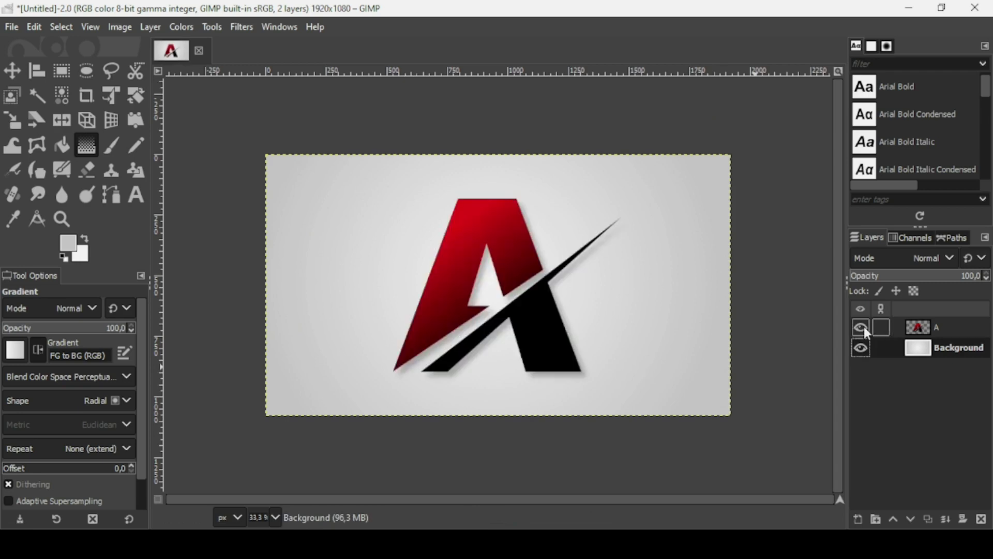
pyautogui.click(924, 328)
pyautogui.rightClick(923, 325)
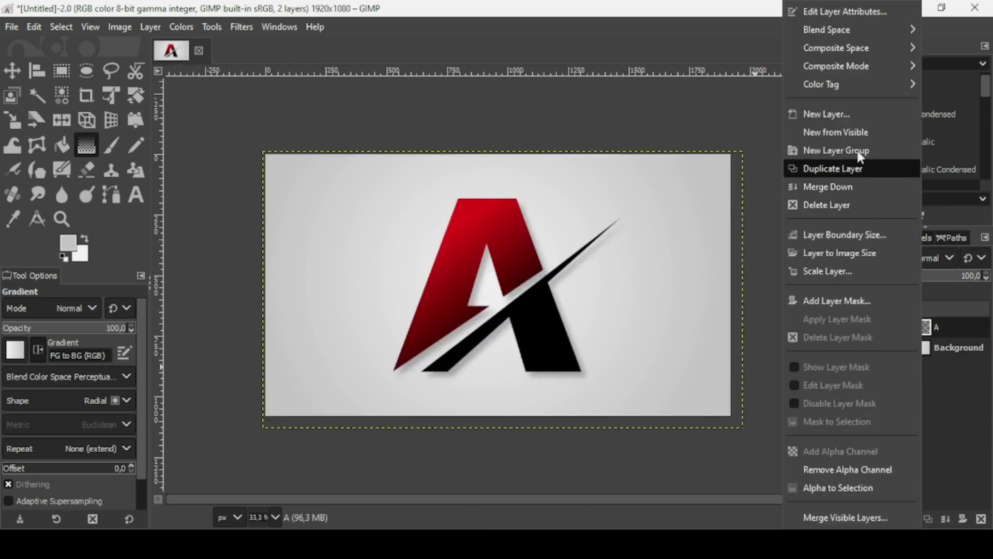
pyautogui.press('Escape')
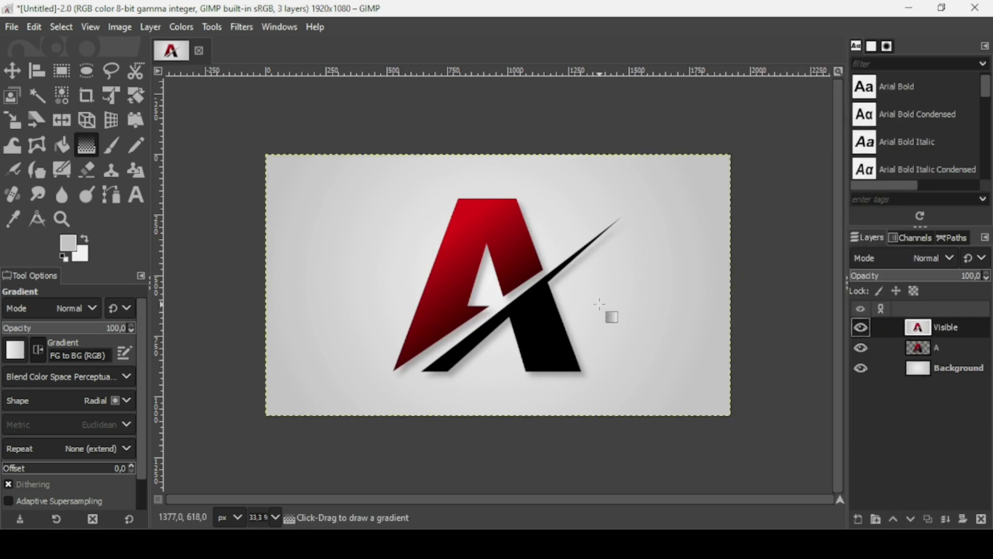